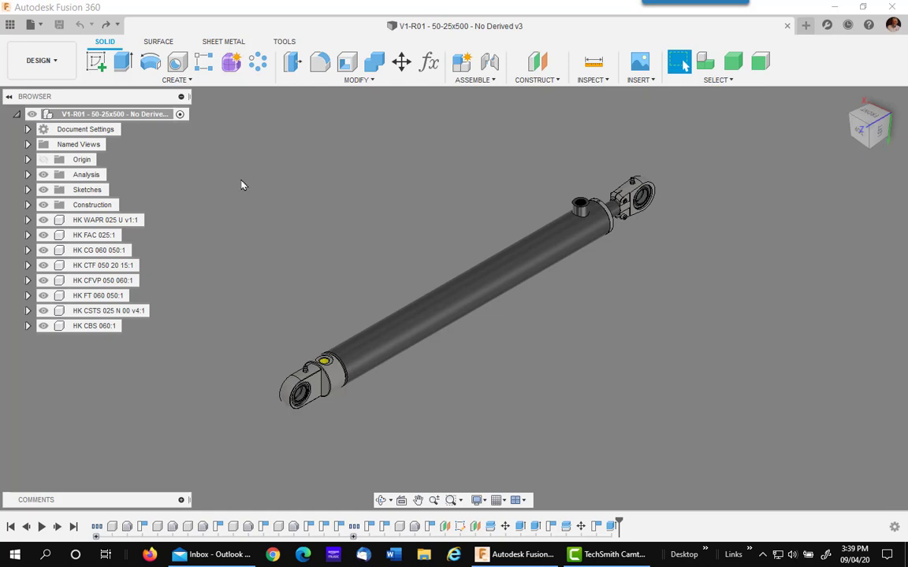
Derive all 12 cylinder bodies into a new design, with the selection filter set to Bodies only
{"action": "left_click", "coordinate": [175, 79]}
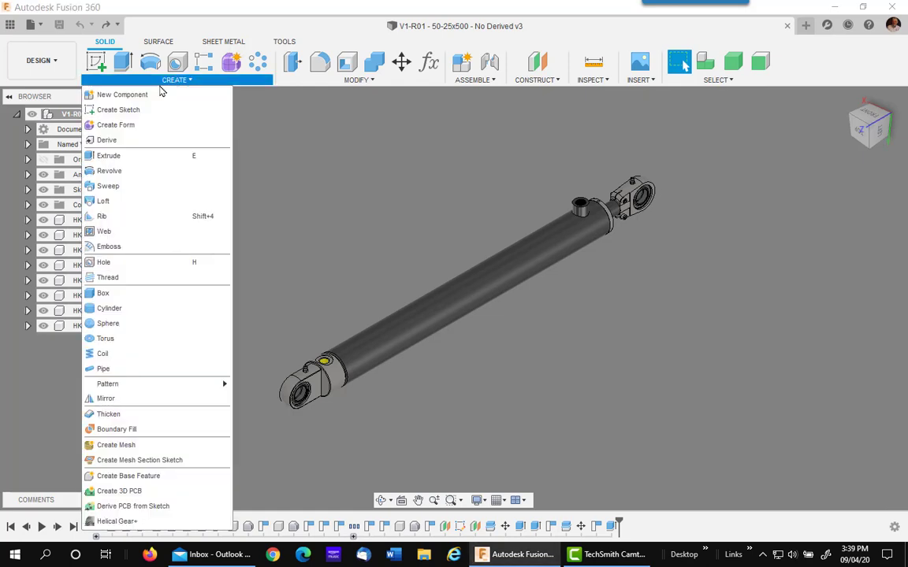
{"action": "left_click", "coordinate": [124, 140]}
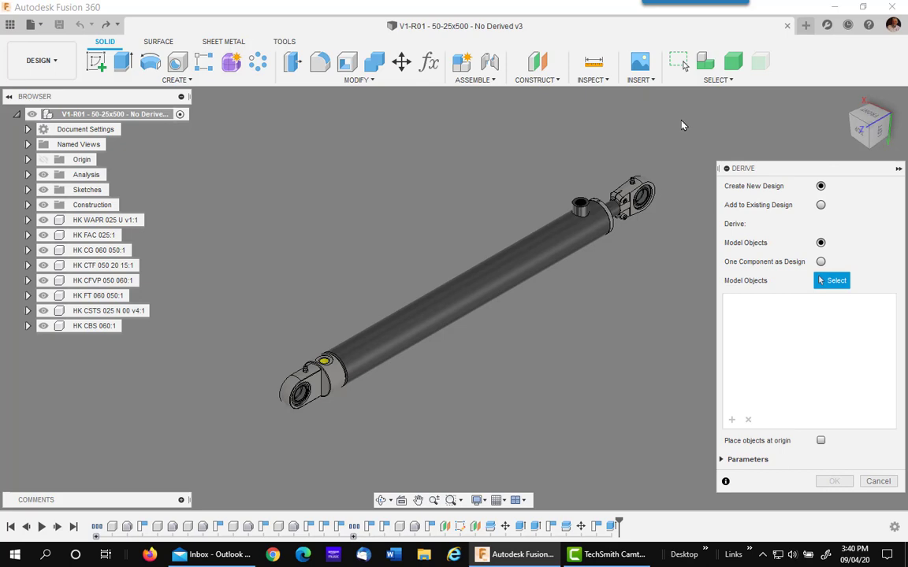
{"action": "left_click", "coordinate": [728, 84]}
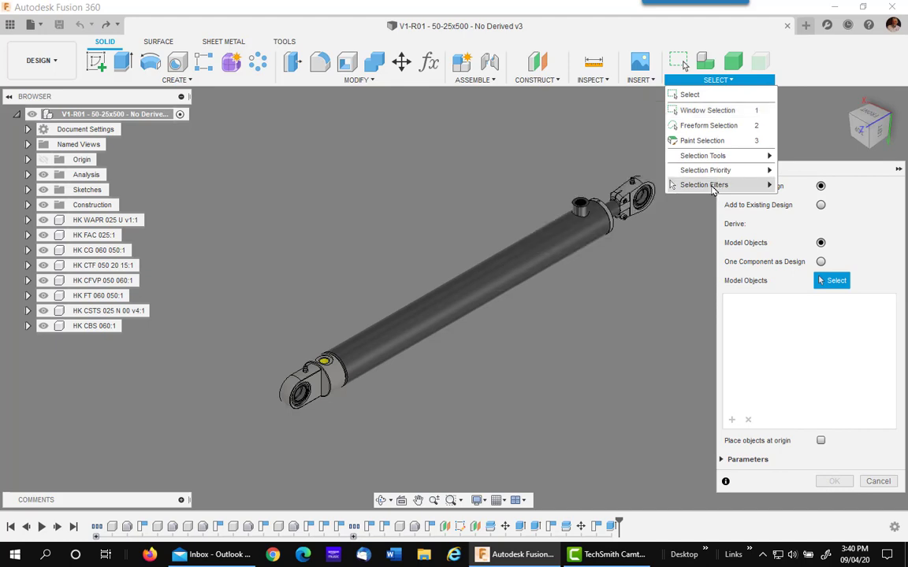
{"action": "mouse_move", "coordinate": [693, 185]}
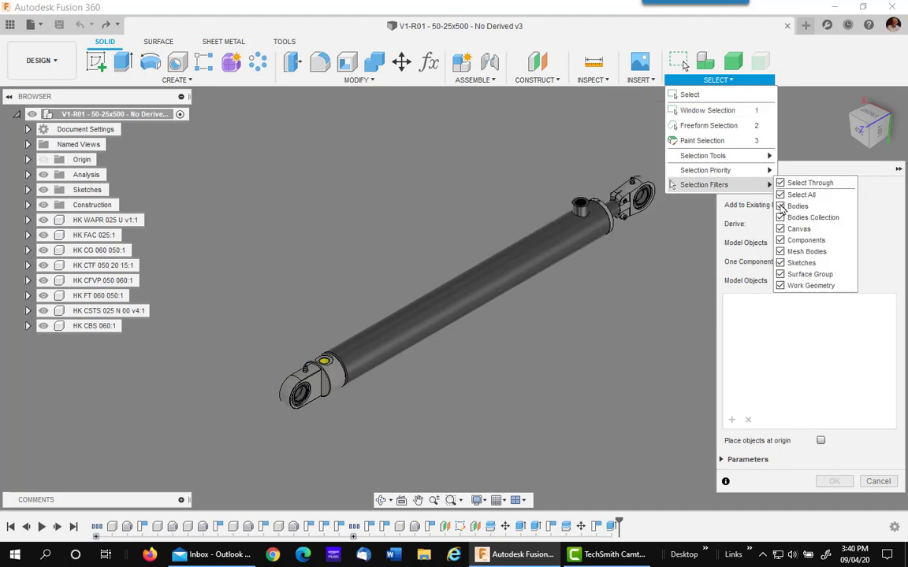
{"action": "left_click", "coordinate": [780, 205]}
{"action": "left_click", "coordinate": [780, 195]}
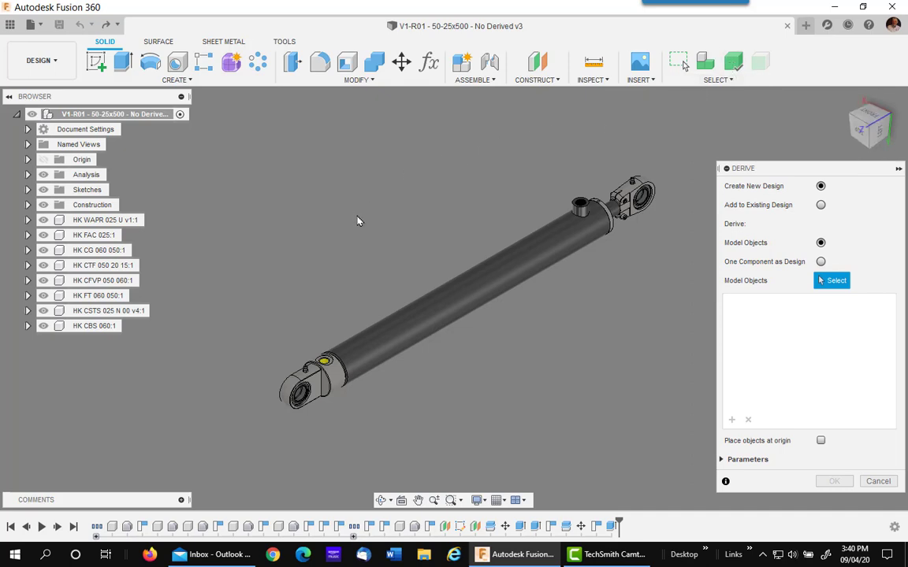
{"action": "left_click_drag", "start_coordinate": [207, 141], "coordinate": [685, 454]}
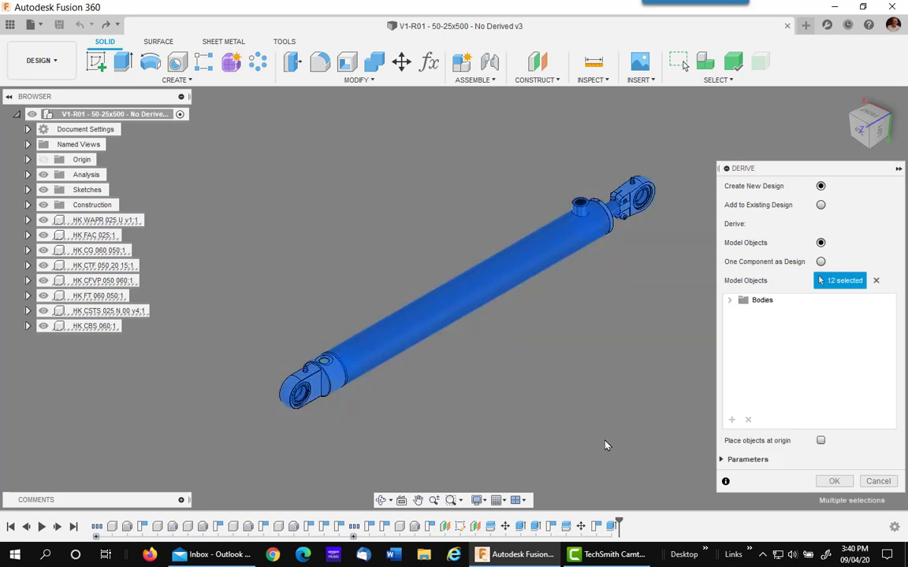
{"action": "left_click", "coordinate": [729, 301]}
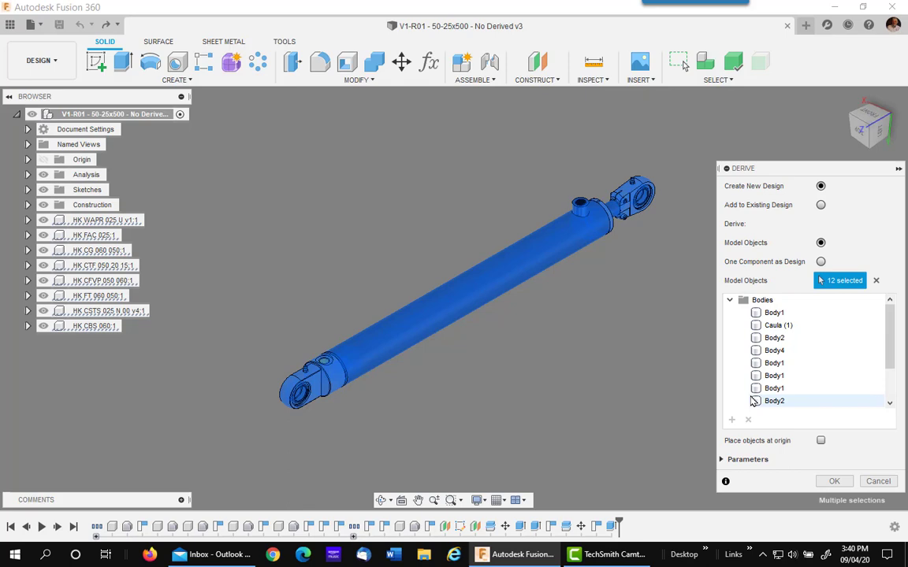
{"action": "left_click", "coordinate": [832, 481]}
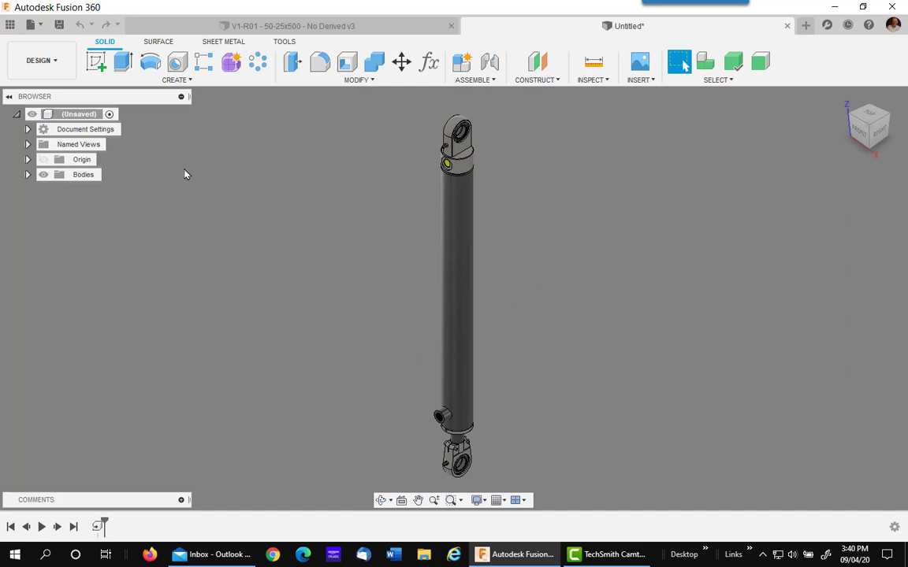
Expand the Bodies folder, view the cylinder from the Top, then return to the Home view
{"action": "left_click", "coordinate": [27, 175]}
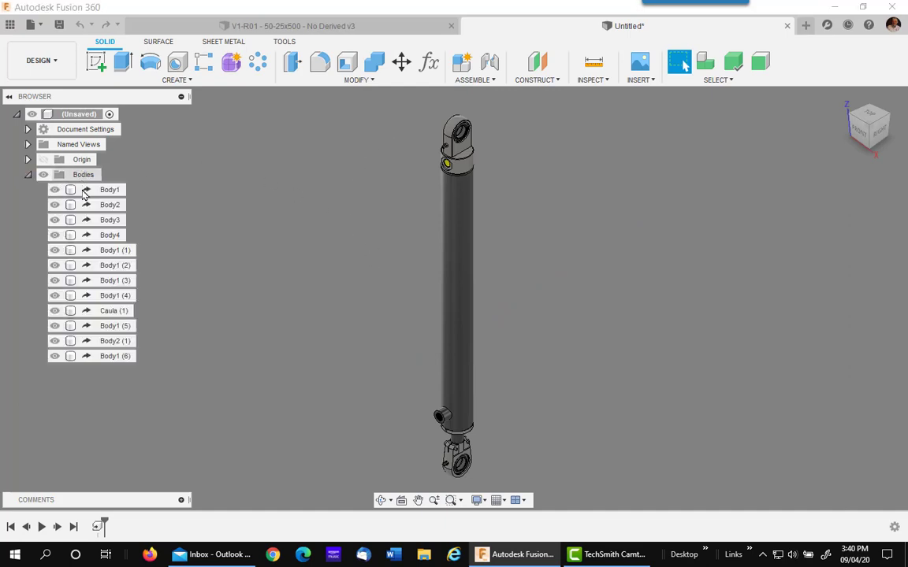
{"action": "middle_click_drag", "start_coordinate": [181, 260], "coordinate": [210, 163], "text": "shift"}
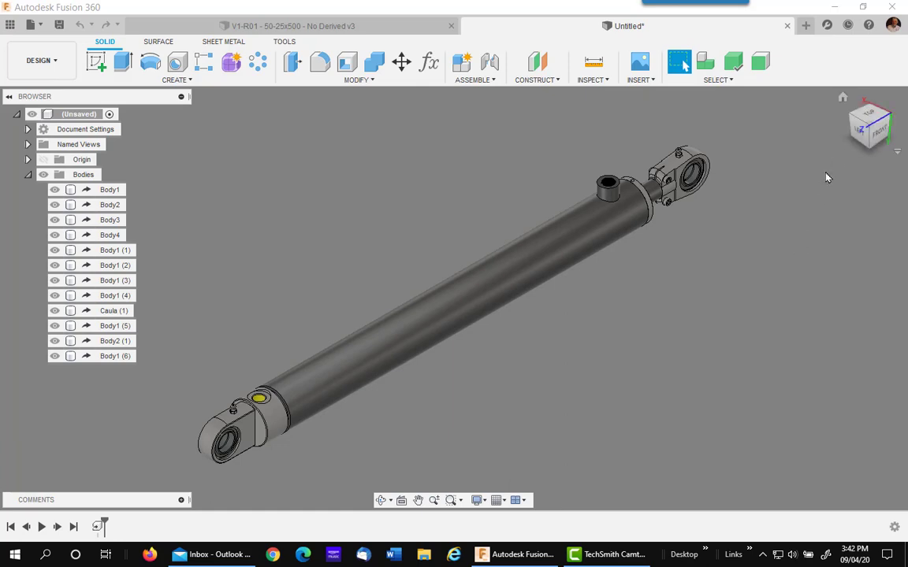
{"action": "left_click", "coordinate": [870, 114]}
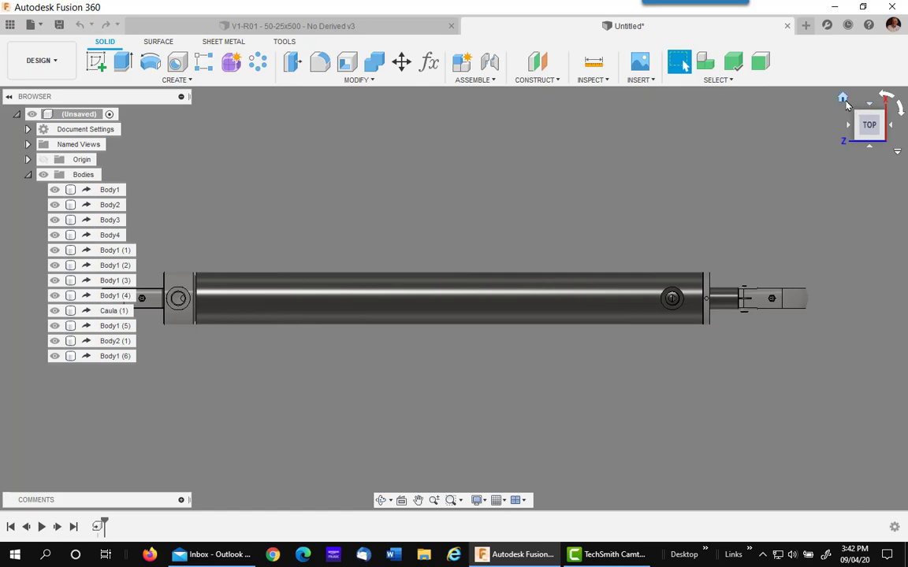
{"action": "left_click", "coordinate": [842, 97]}
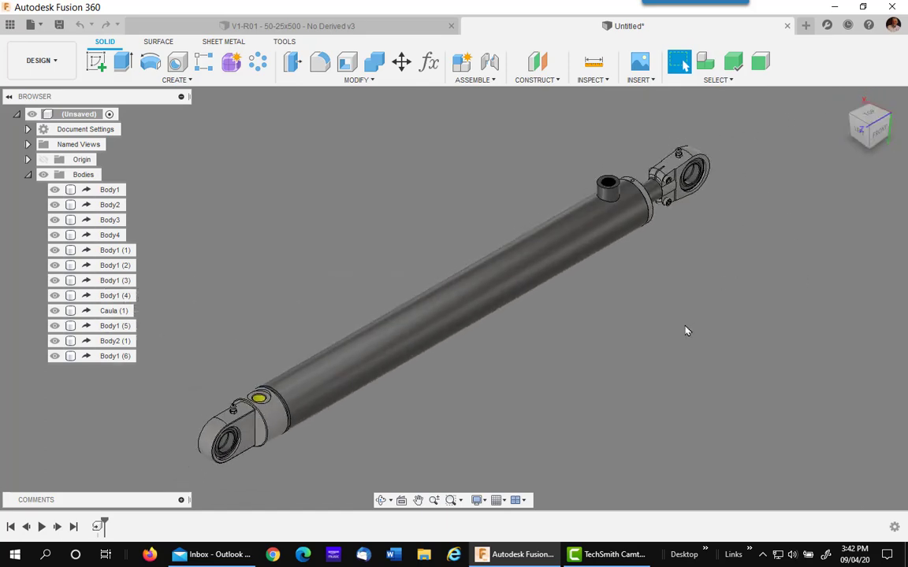
Break the Derive feature's link so the 12 bodies no longer depend on the source assembly
{"action": "right_click", "coordinate": [98, 528]}
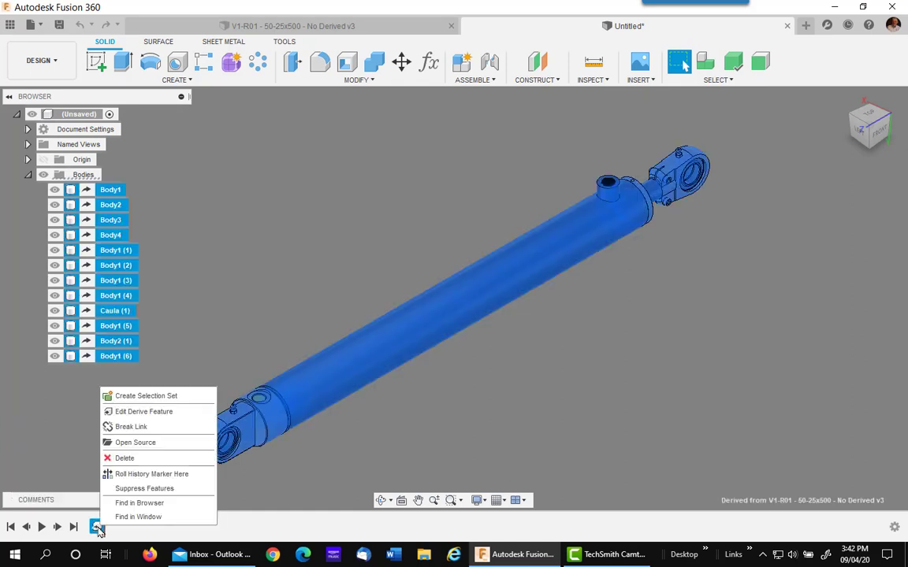
{"action": "left_click", "coordinate": [123, 427]}
{"action": "left_click", "coordinate": [443, 319]}
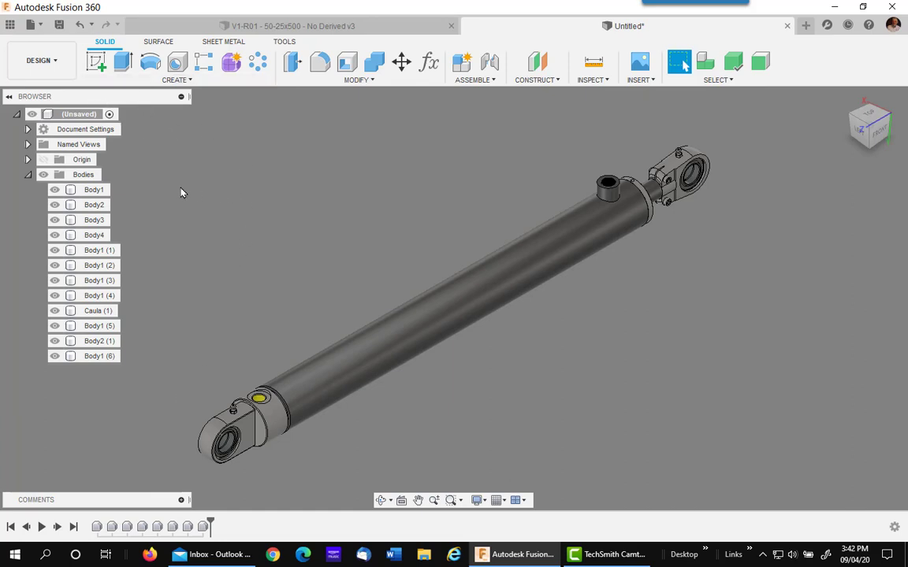
Save the untitled design as 'Derive Assy for Broken View' in the Demo Files Problem folder
{"action": "left_click", "coordinate": [60, 26]}
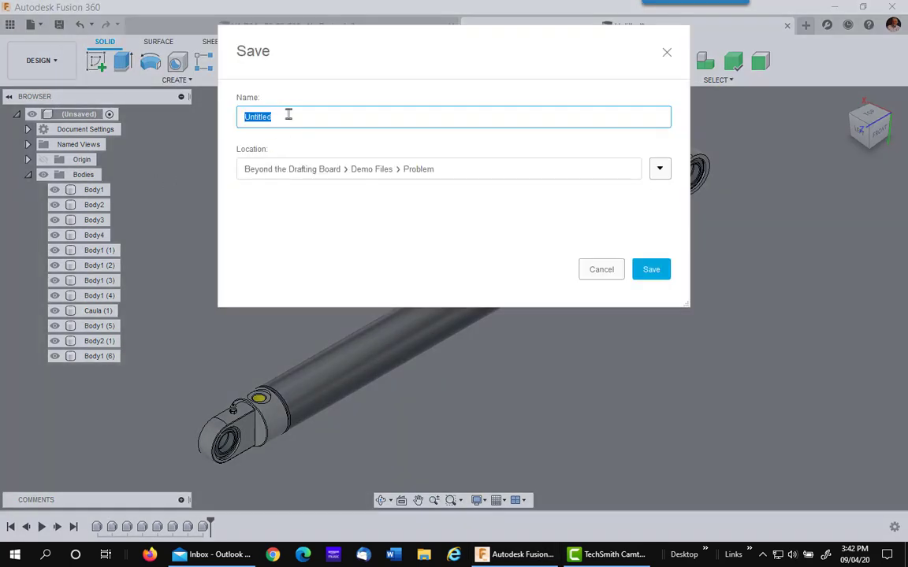
{"action": "left_click", "coordinate": [278, 117]}
{"action": "left_click_drag", "start_coordinate": [287, 118], "coordinate": [235, 116]}
{"action": "type", "text": "Derive Assy"}
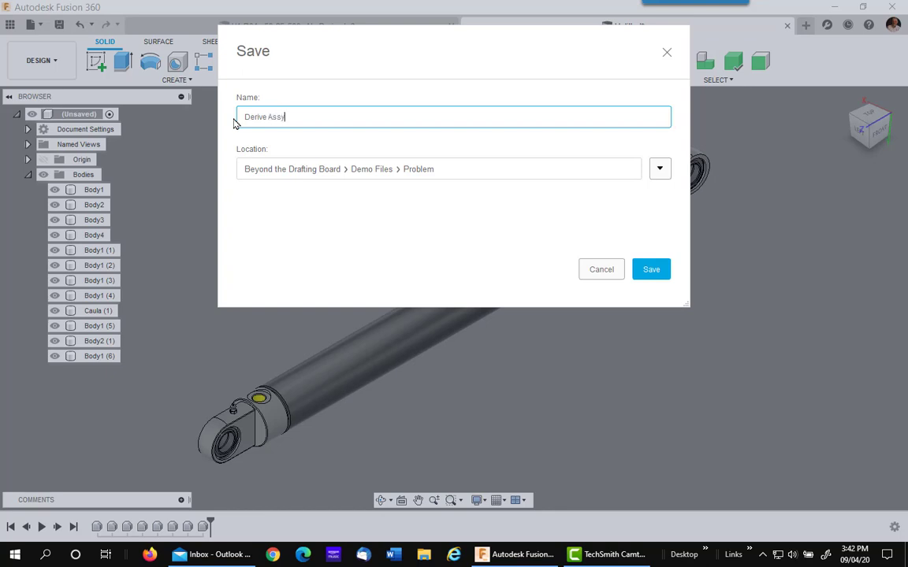
{"action": "type", "text": " for Broken View"}
{"action": "left_click", "coordinate": [652, 268]}
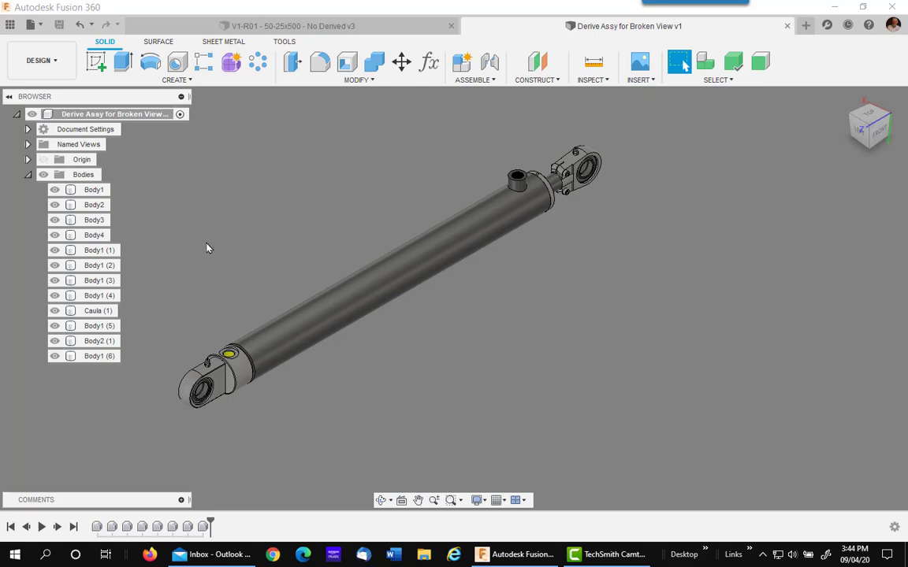
Copy all the cylinder's bodies with Create Copy ticked and drag the copy well away from the original
{"action": "left_click", "coordinate": [93, 190]}
{"action": "left_click", "coordinate": [100, 356], "text": "shift"}
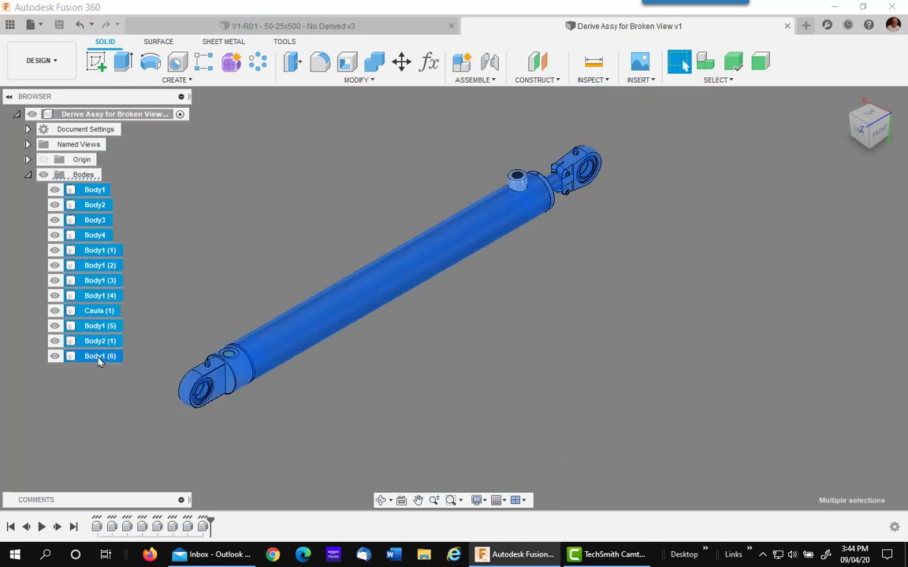
{"action": "right_click", "coordinate": [245, 194]}
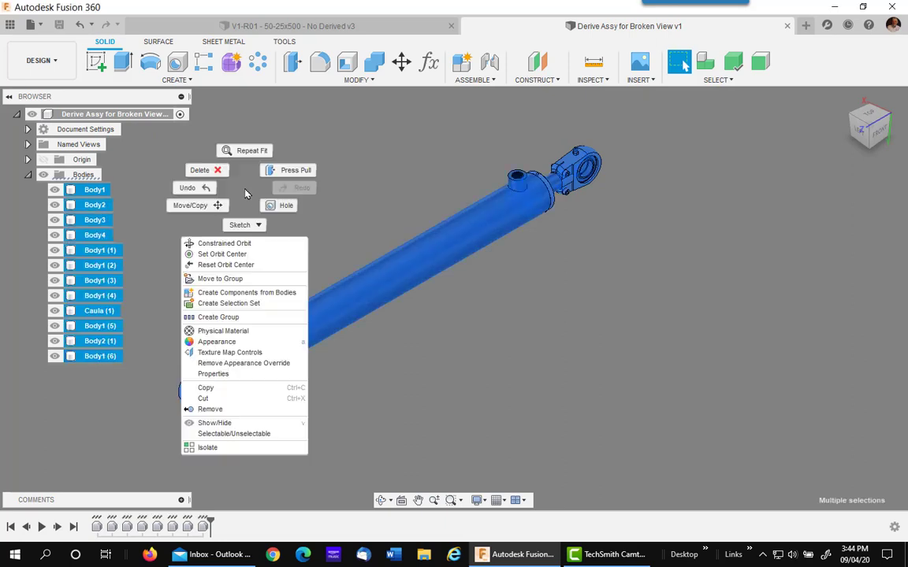
{"action": "left_click", "coordinate": [208, 208]}
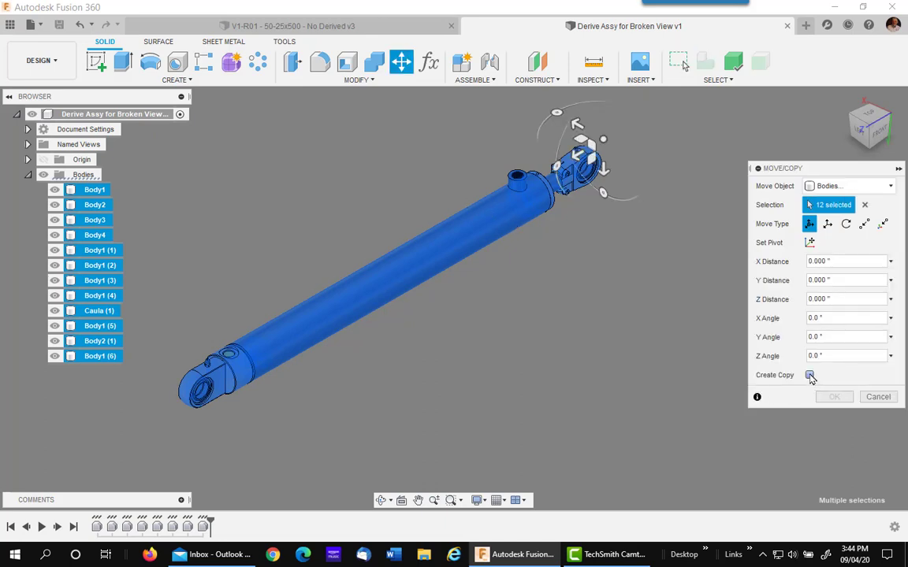
{"action": "left_click", "coordinate": [810, 375]}
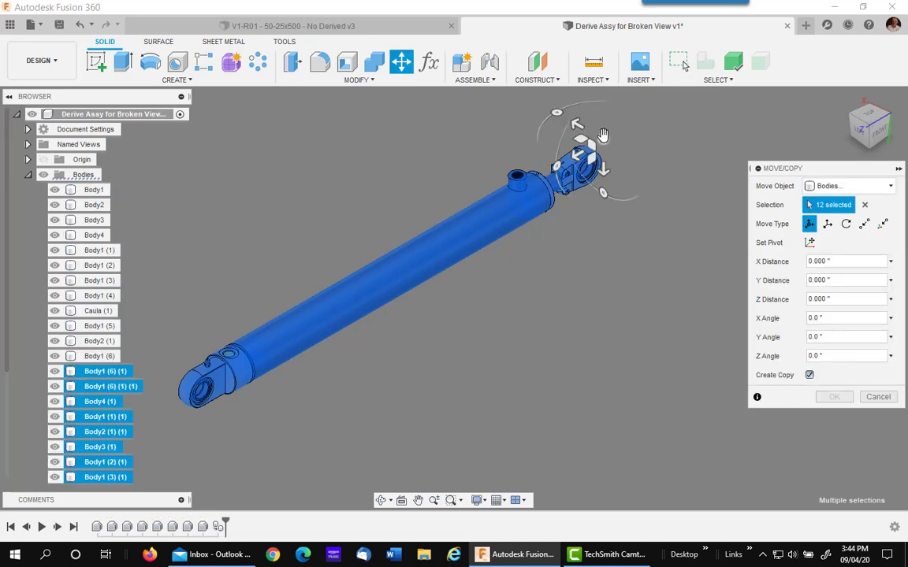
{"action": "left_click_drag", "start_coordinate": [579, 143], "coordinate": [836, 136]}
{"action": "middle_click_drag", "start_coordinate": [837, 136], "coordinate": [450, 153]}
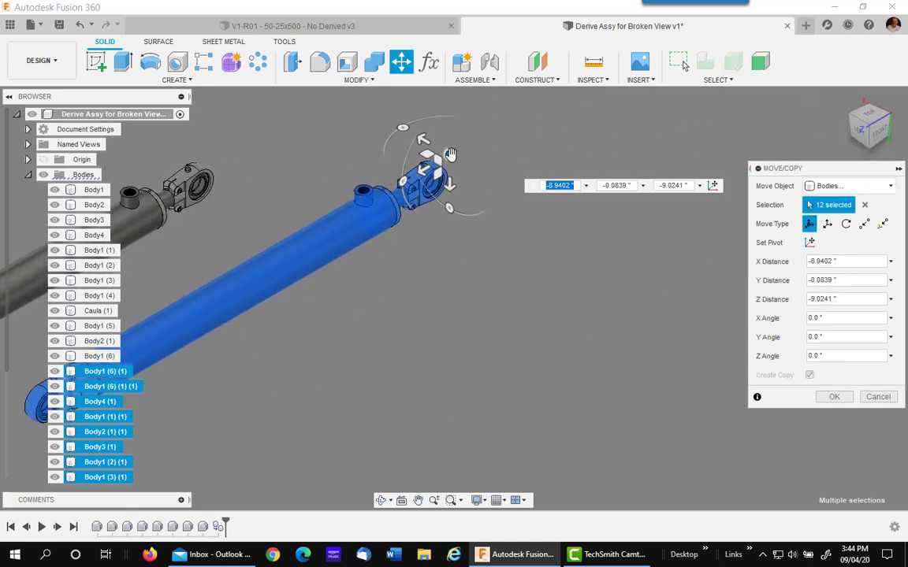
{"action": "left_click_drag", "start_coordinate": [450, 153], "coordinate": [666, 191]}
{"action": "left_click", "coordinate": [833, 396]}
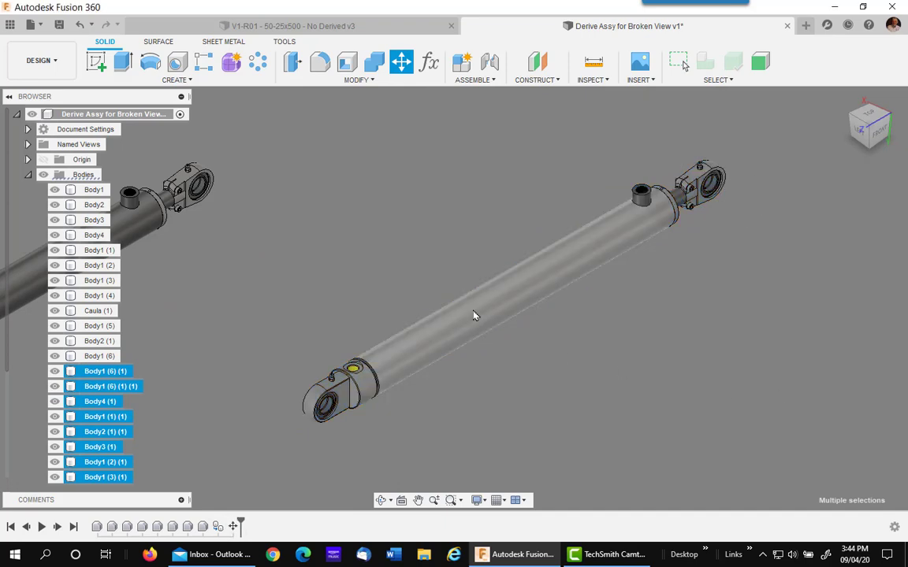
{"action": "key", "text": "Escape"}
{"action": "middle_click_drag", "start_coordinate": [368, 224], "coordinate": [517, 244]}
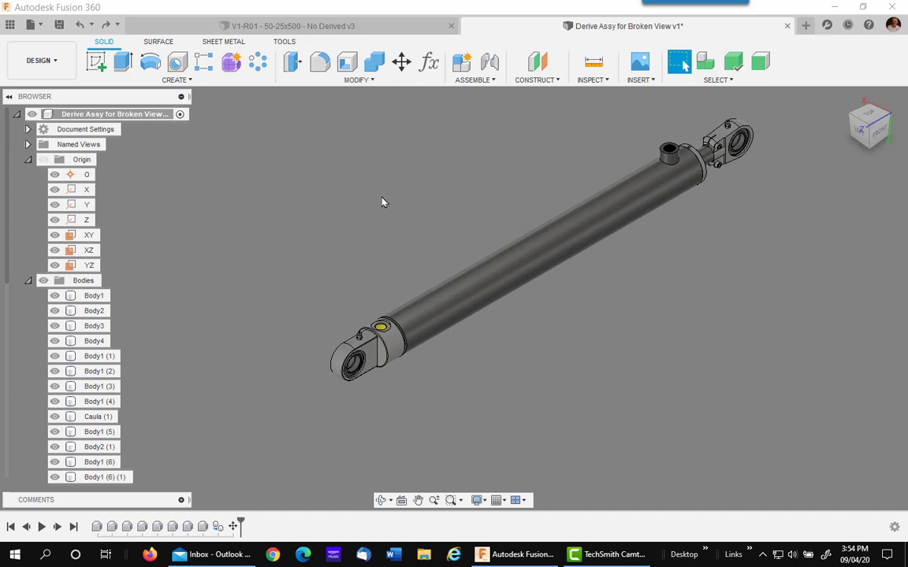
Join the cylinder's remaining bodies into the target body Caula (1) with a Combine operation
{"action": "left_click", "coordinate": [356, 79]}
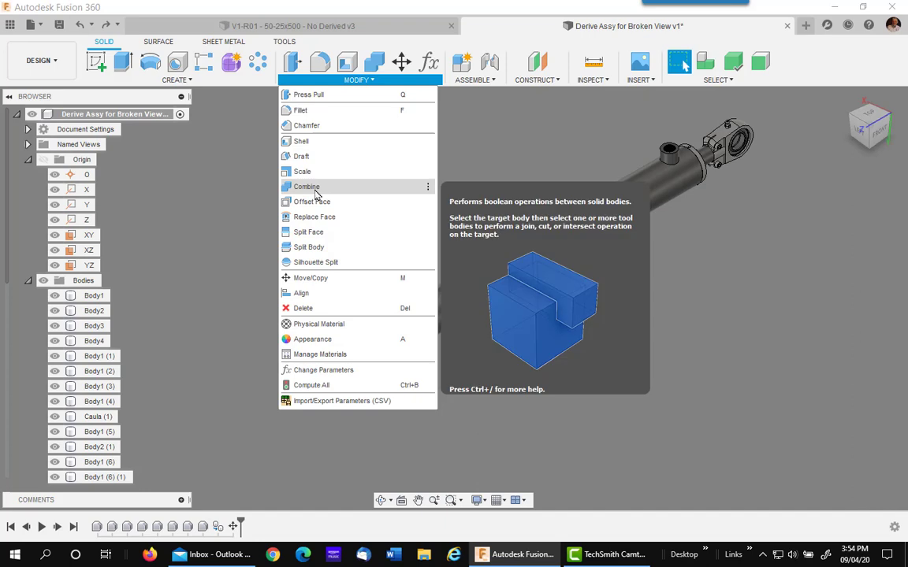
{"action": "left_click", "coordinate": [315, 189]}
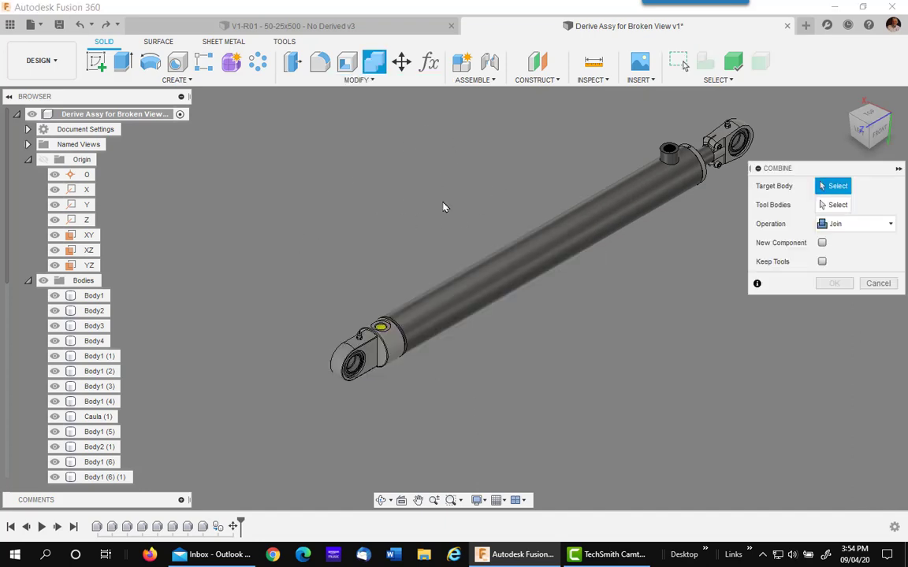
{"action": "left_click", "coordinate": [519, 254]}
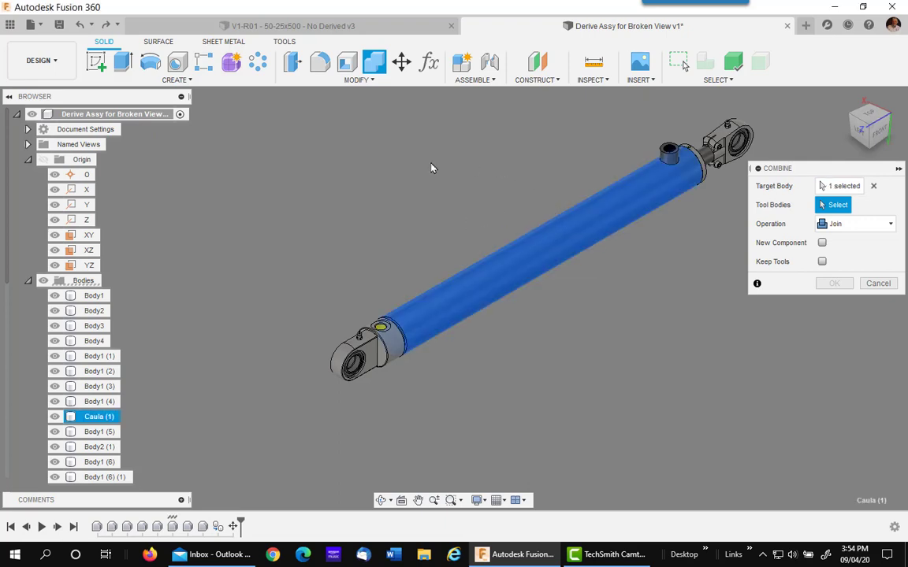
{"action": "middle_click_drag", "start_coordinate": [489, 168], "coordinate": [302, 141], "text": "shift"}
{"action": "left_click_drag", "start_coordinate": [212, 134], "coordinate": [703, 462]}
{"action": "left_click", "coordinate": [838, 288]}
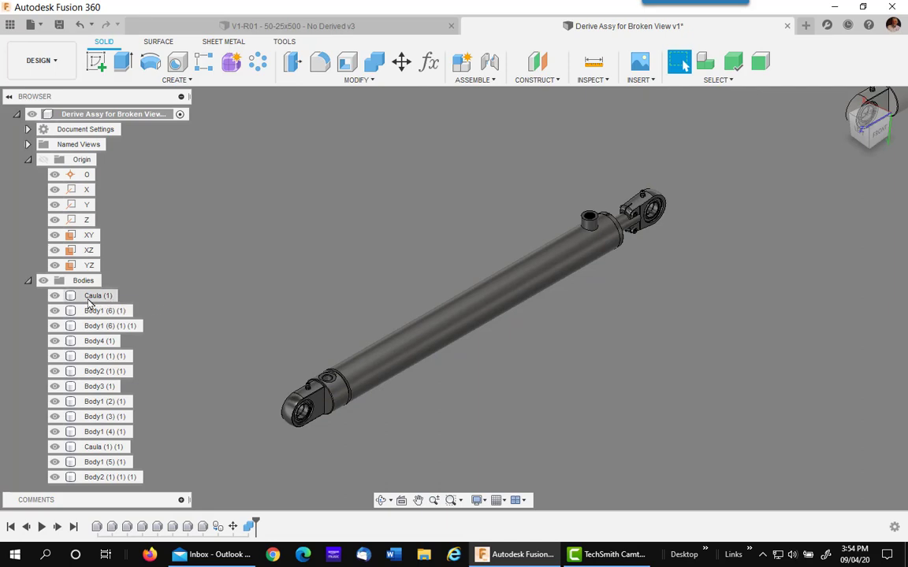
{"action": "left_click", "coordinate": [91, 298]}
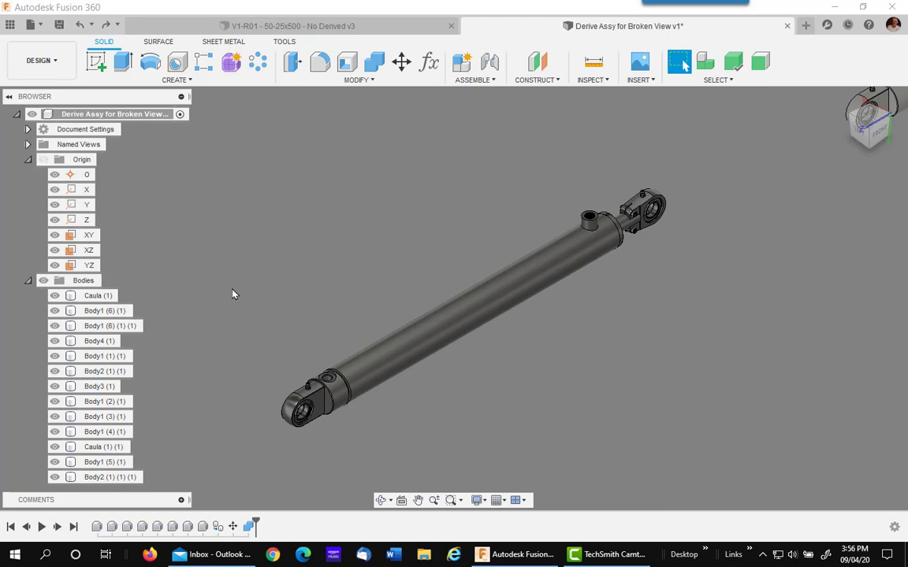
Sketch two wavy spline break lines across the barrel on the YZ plane, viewed from the front
{"action": "right_click", "coordinate": [90, 267]}
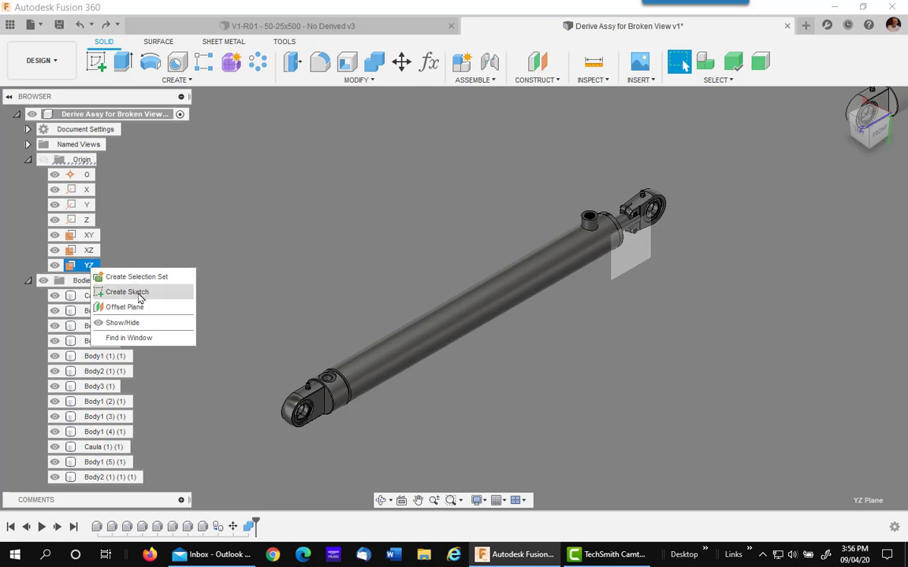
{"action": "left_click", "coordinate": [127, 292]}
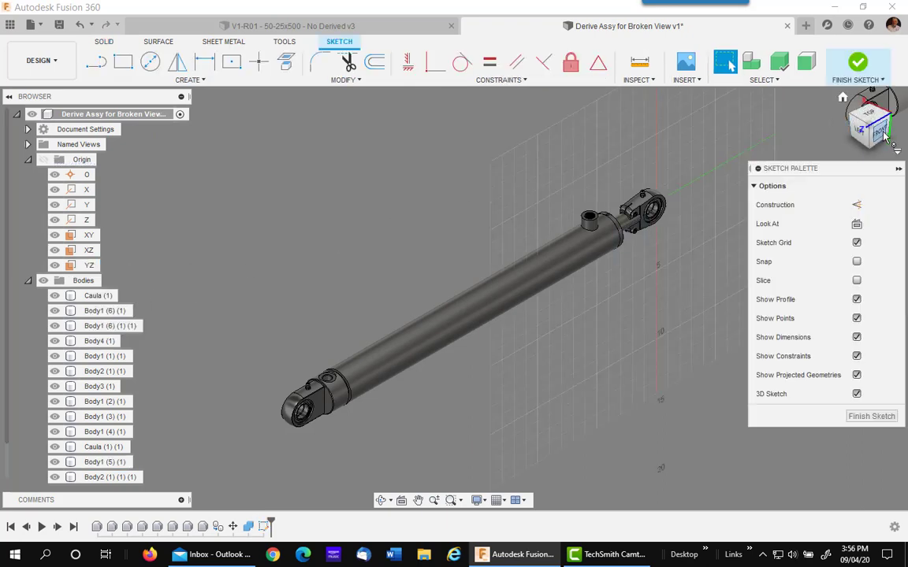
{"action": "left_click", "coordinate": [883, 135]}
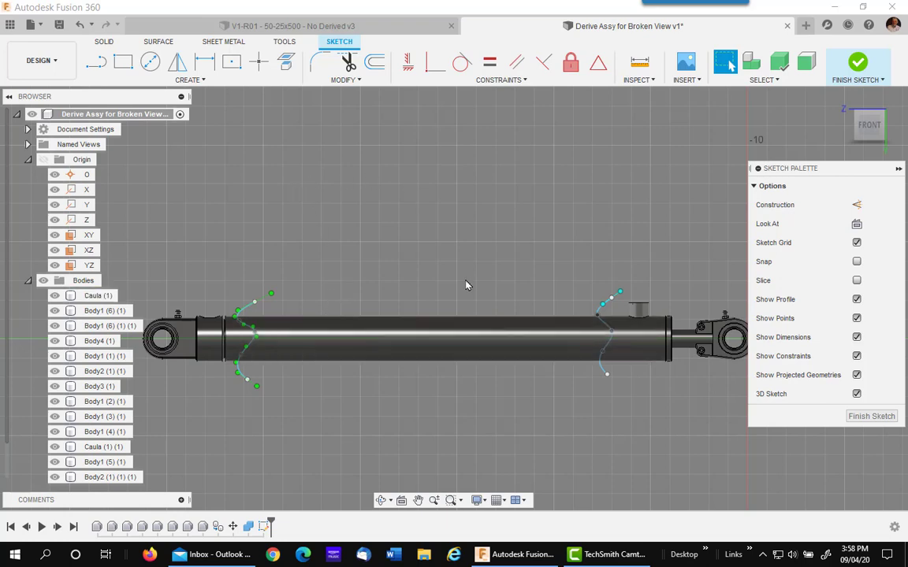
{"action": "left_click", "coordinate": [857, 63]}
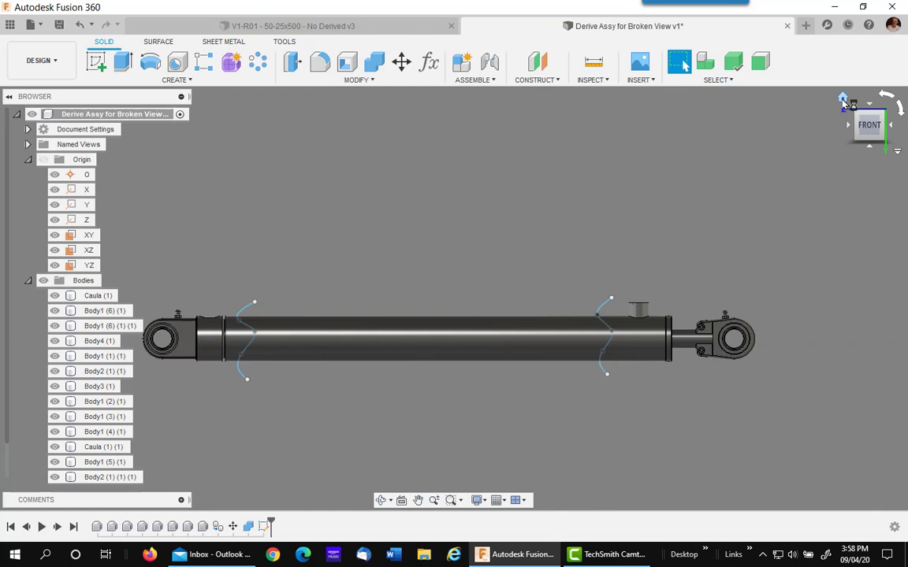
Split Caula (1) along both spline break lines, keeping Extend Splitting Tool(s) turned on
{"action": "left_click", "coordinate": [362, 82]}
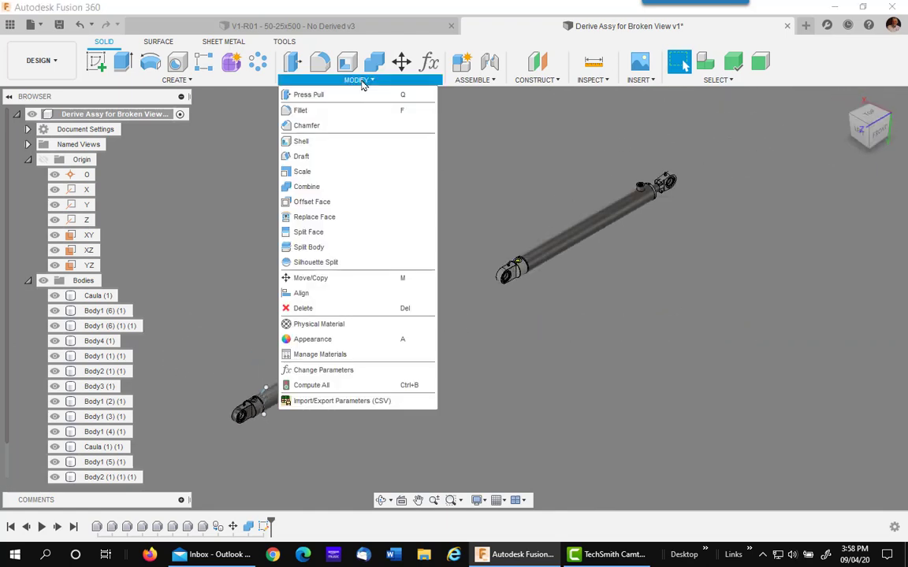
{"action": "left_click", "coordinate": [307, 247]}
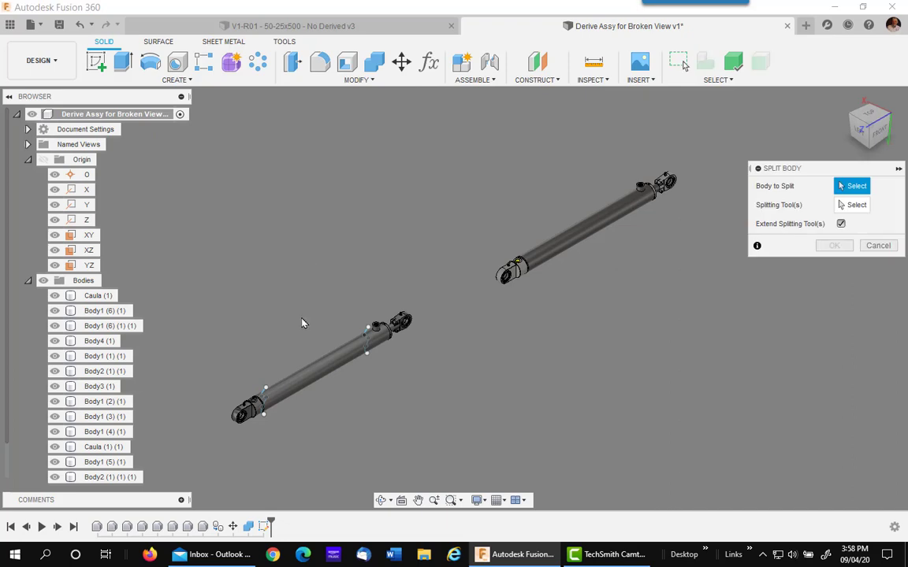
{"action": "left_click", "coordinate": [316, 370]}
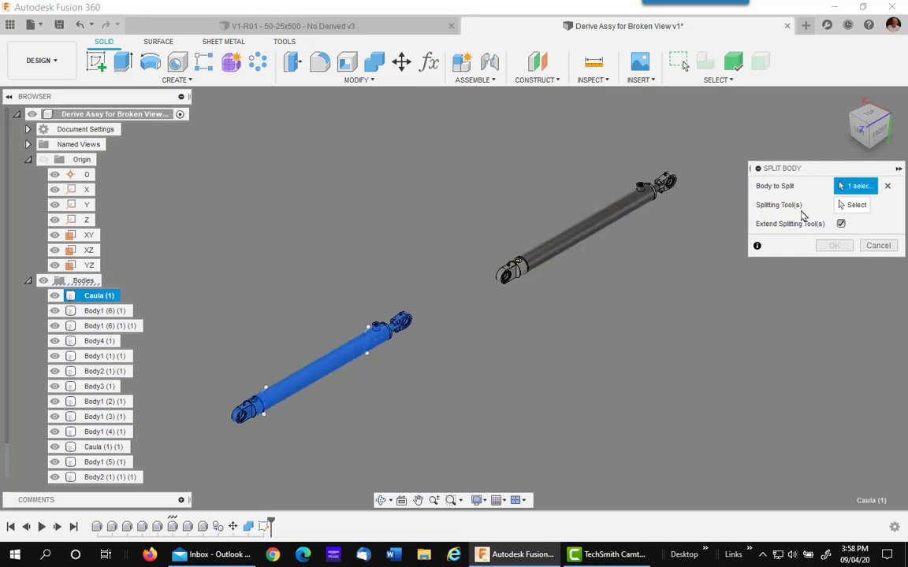
{"action": "left_click", "coordinate": [851, 205]}
{"action": "scroll", "coordinate": [467, 384], "scroll_direction": "up", "scroll_amount": 3}
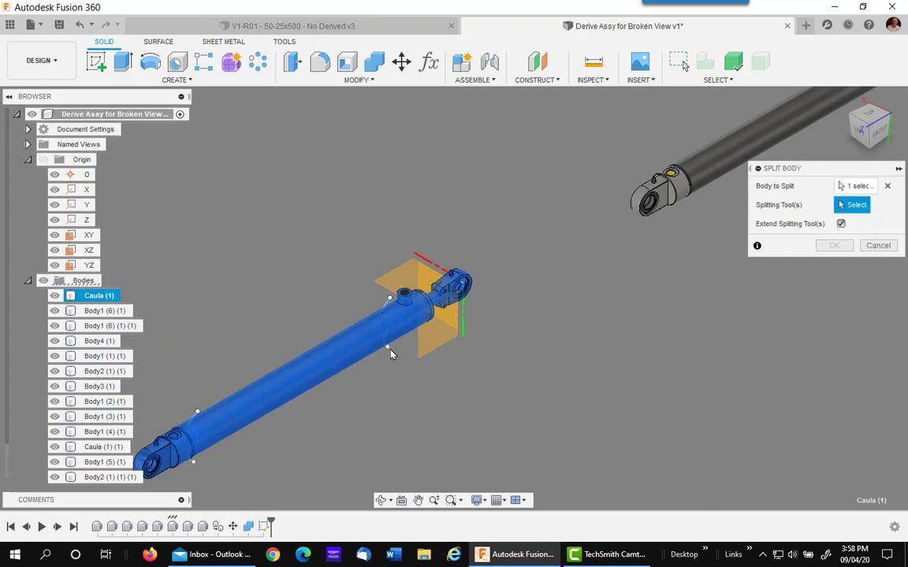
{"action": "left_click", "coordinate": [390, 364]}
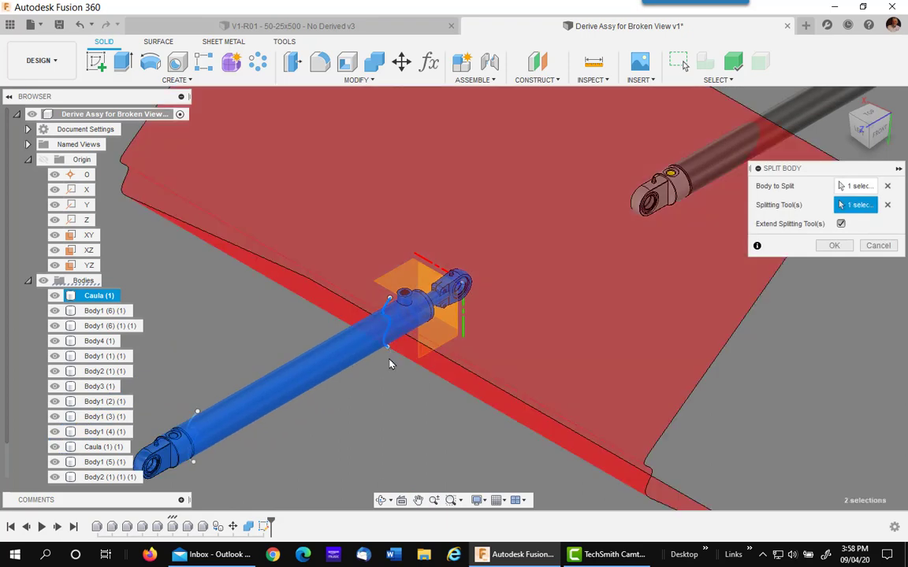
{"action": "left_click", "coordinate": [196, 423]}
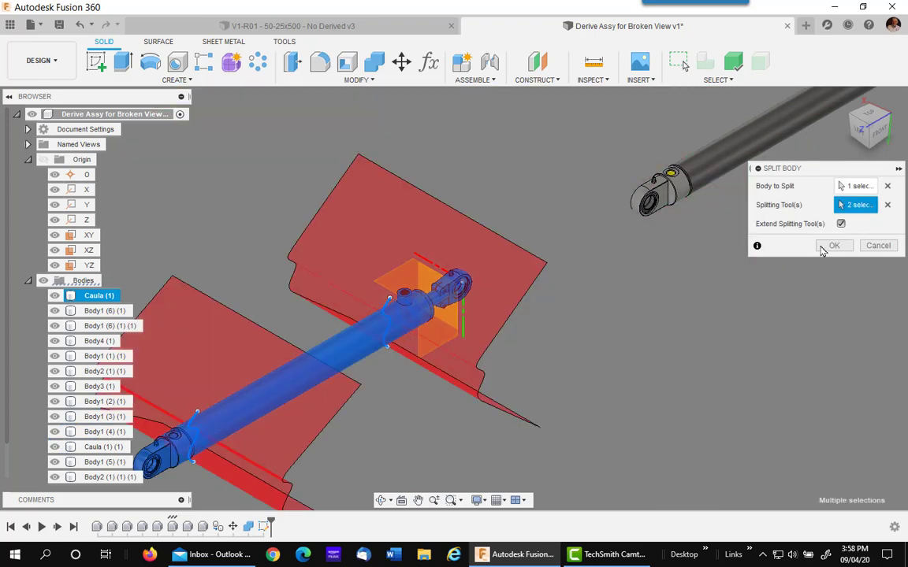
{"action": "left_click", "coordinate": [841, 223]}
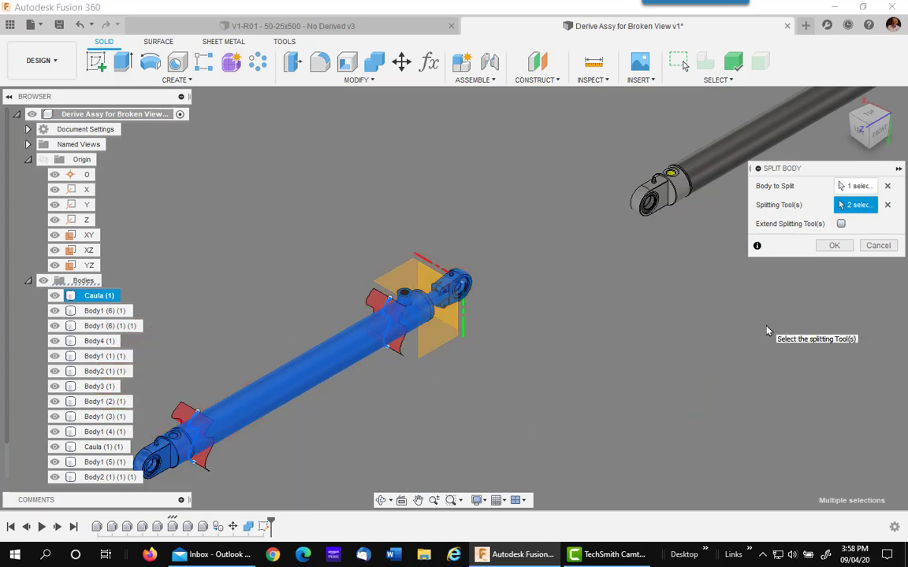
{"action": "left_click", "coordinate": [840, 223]}
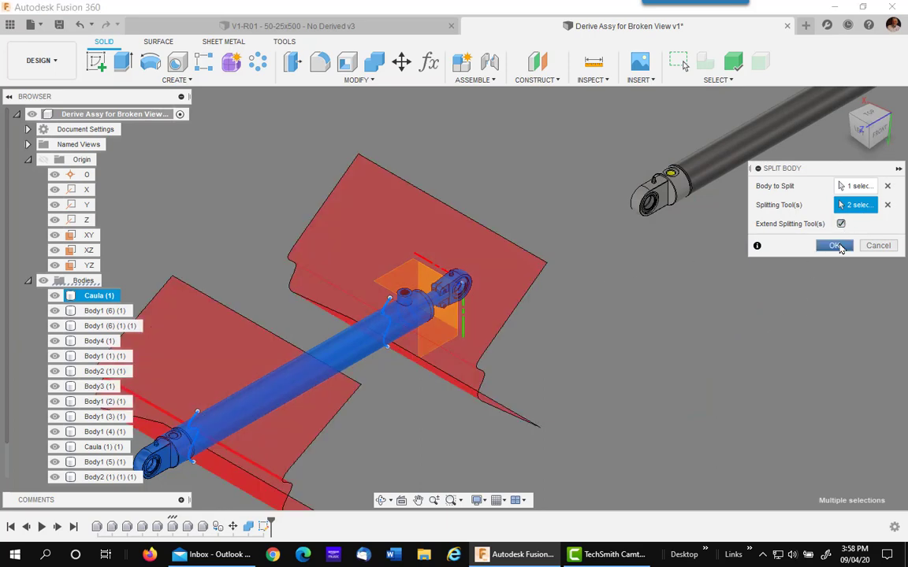
{"action": "left_click", "coordinate": [833, 245]}
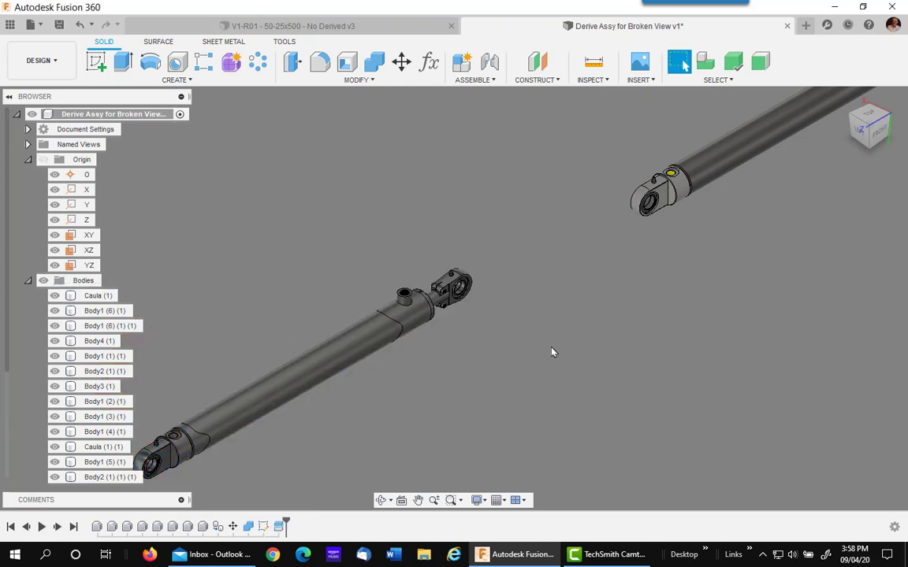
Hide the middle tube Caula (1) (3) and the inner rod Caula (1) (4)
{"action": "middle_click_drag", "start_coordinate": [551, 352], "coordinate": [630, 316]}
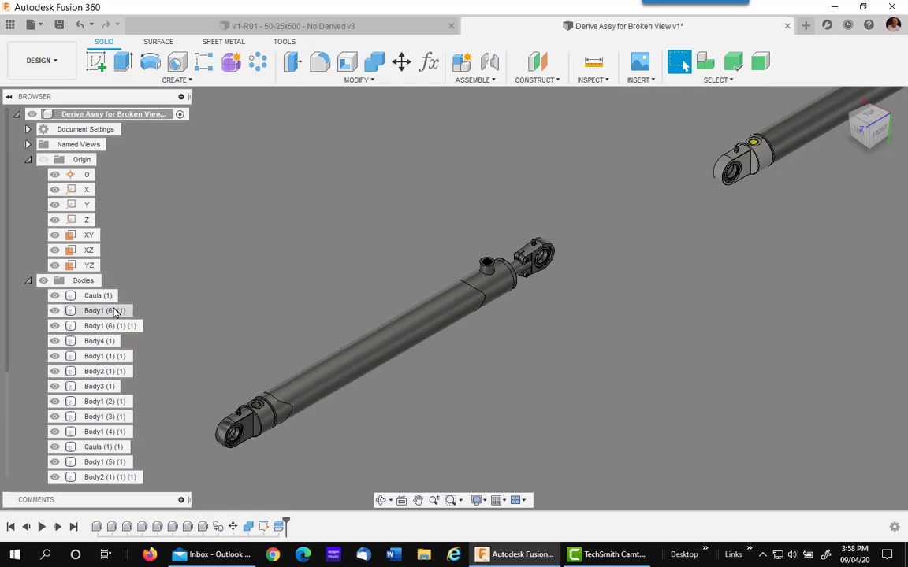
{"action": "scroll", "coordinate": [87, 394], "scroll_direction": "down", "scroll_amount": 2}
{"action": "scroll", "coordinate": [92, 420], "scroll_direction": "down", "scroll_amount": 1}
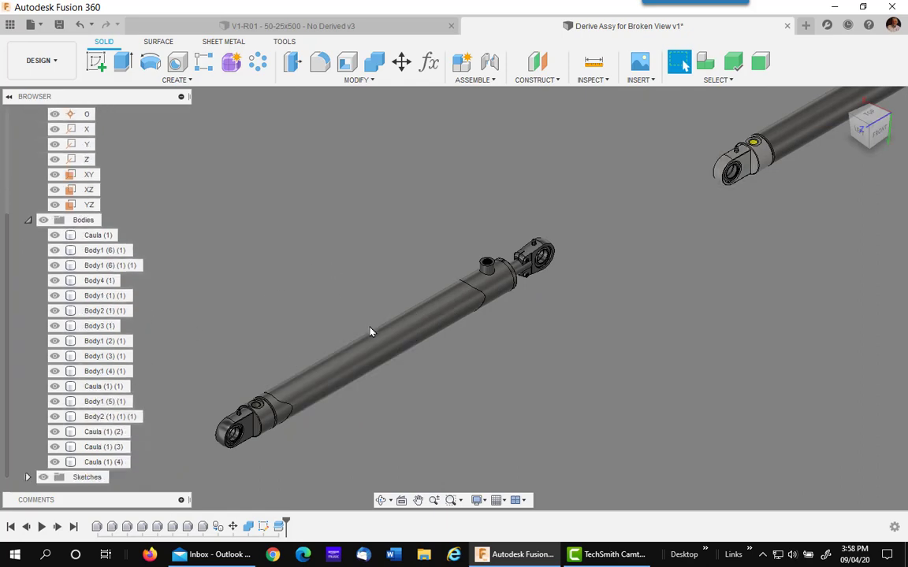
{"action": "left_click", "coordinate": [57, 449]}
{"action": "left_click", "coordinate": [54, 446]}
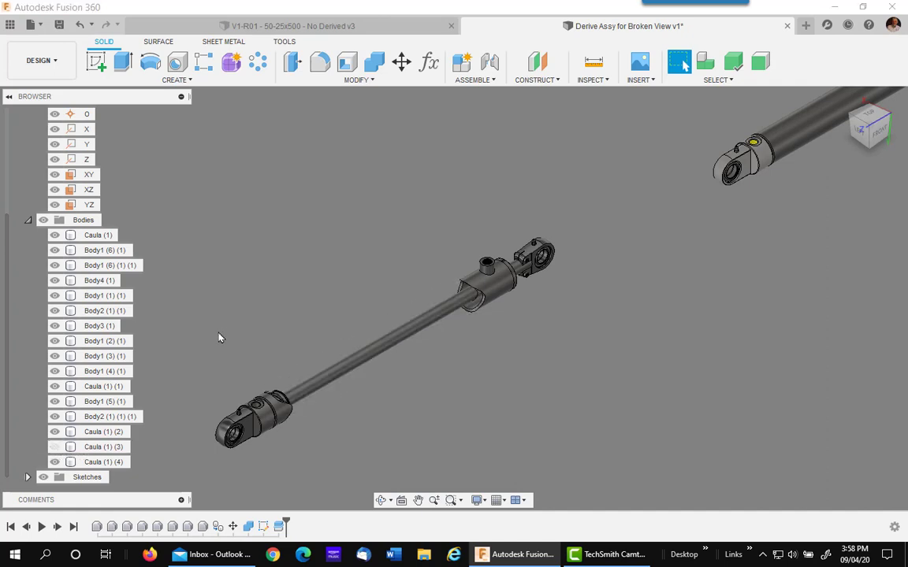
{"action": "left_click", "coordinate": [332, 380]}
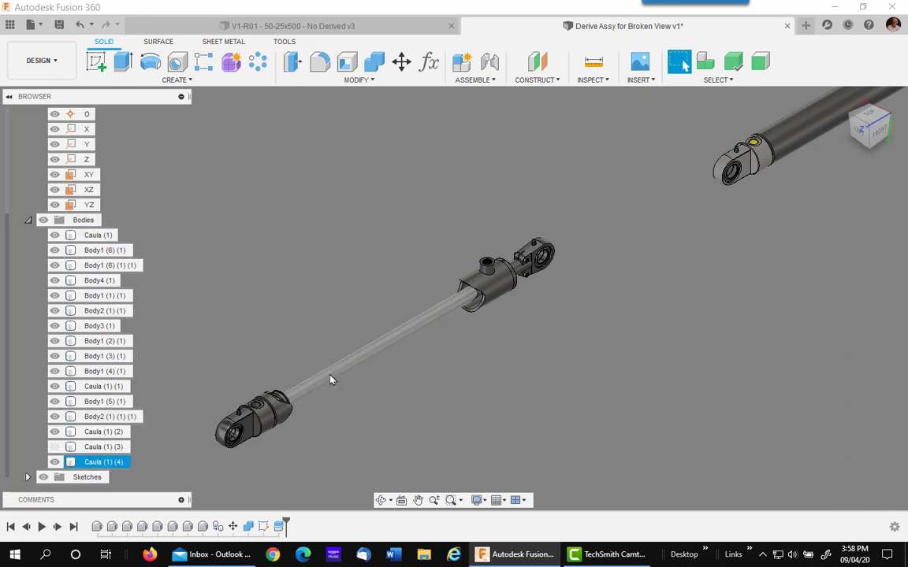
{"action": "left_click", "coordinate": [55, 462]}
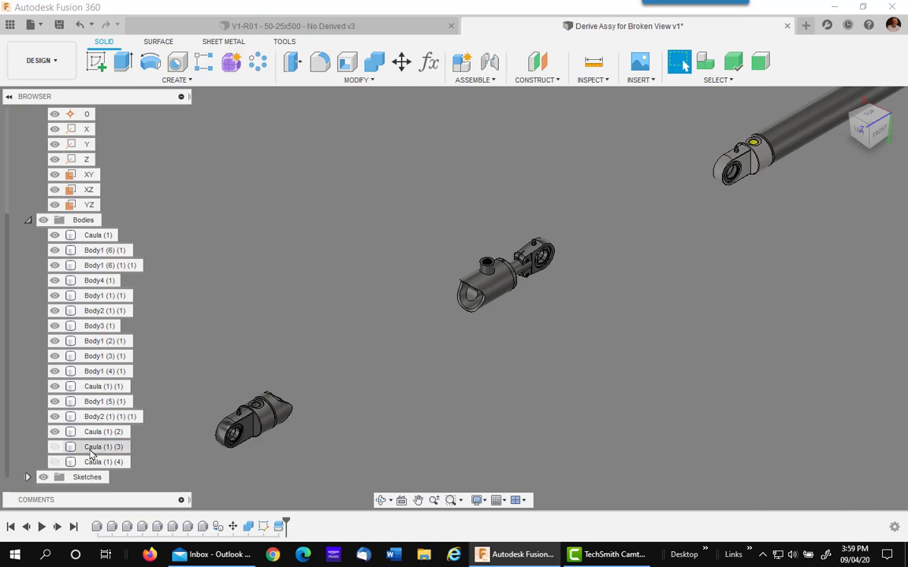
{"action": "left_click", "coordinate": [54, 446]}
{"action": "left_click", "coordinate": [54, 447]}
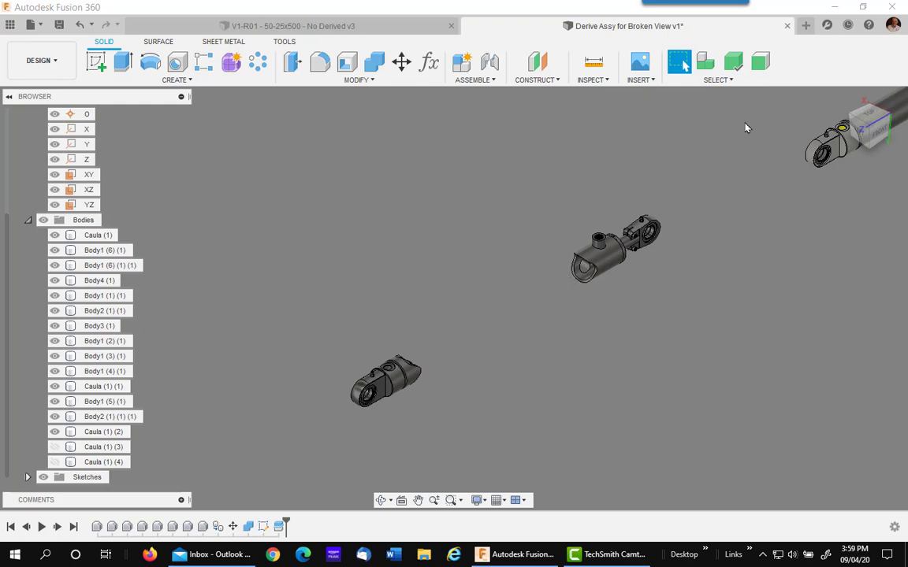
From the top view, move end piece Caula (1) (2) -16.7285 in along Z beside the other end
{"action": "left_click", "coordinate": [870, 117]}
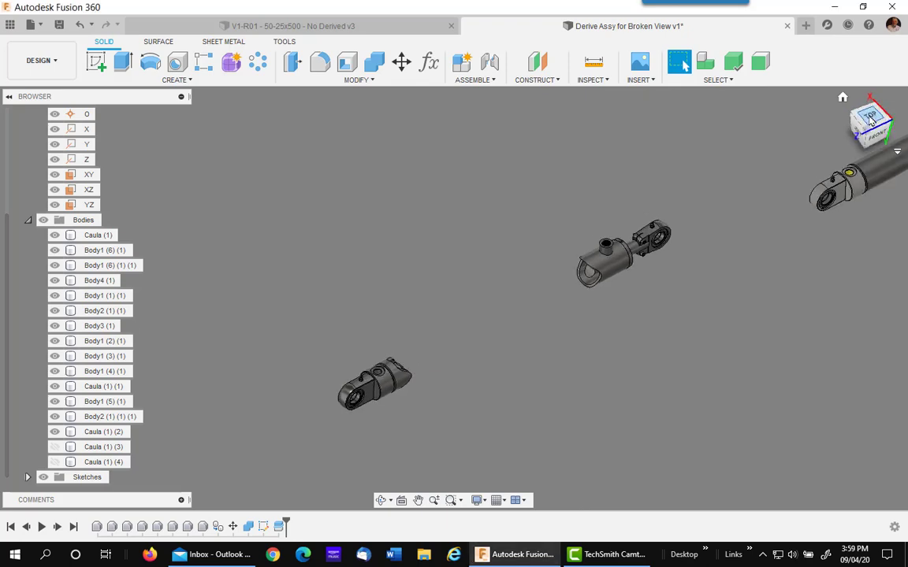
{"action": "left_click", "coordinate": [887, 97]}
{"action": "middle_click_drag", "start_coordinate": [568, 229], "coordinate": [411, 164]}
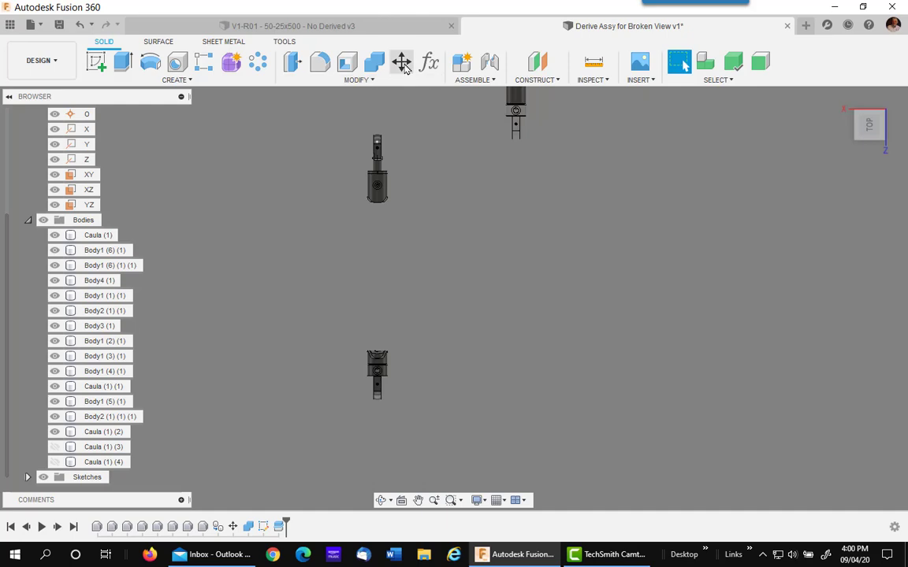
{"action": "key", "text": "m"}
{"action": "left_click_drag", "start_coordinate": [304, 114], "coordinate": [382, 253]}
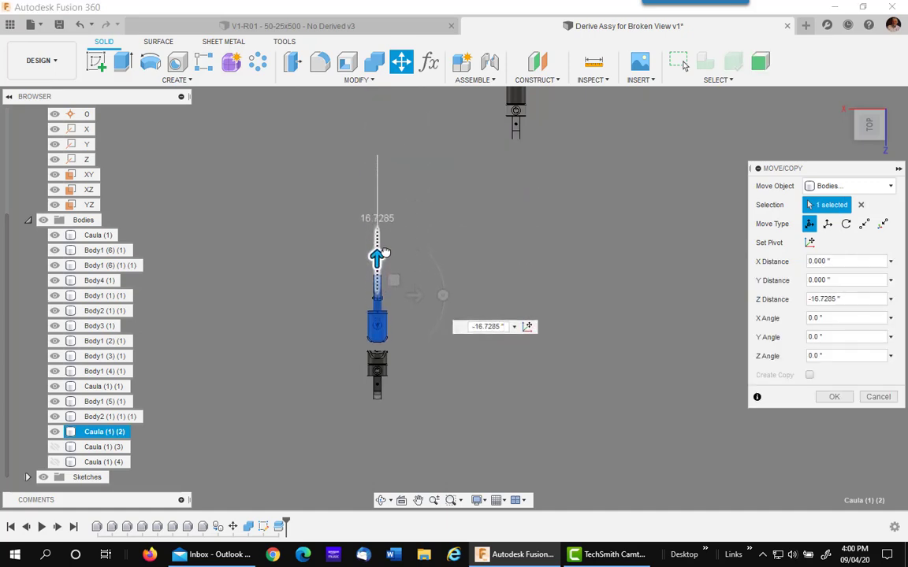
{"action": "left_click", "coordinate": [833, 396]}
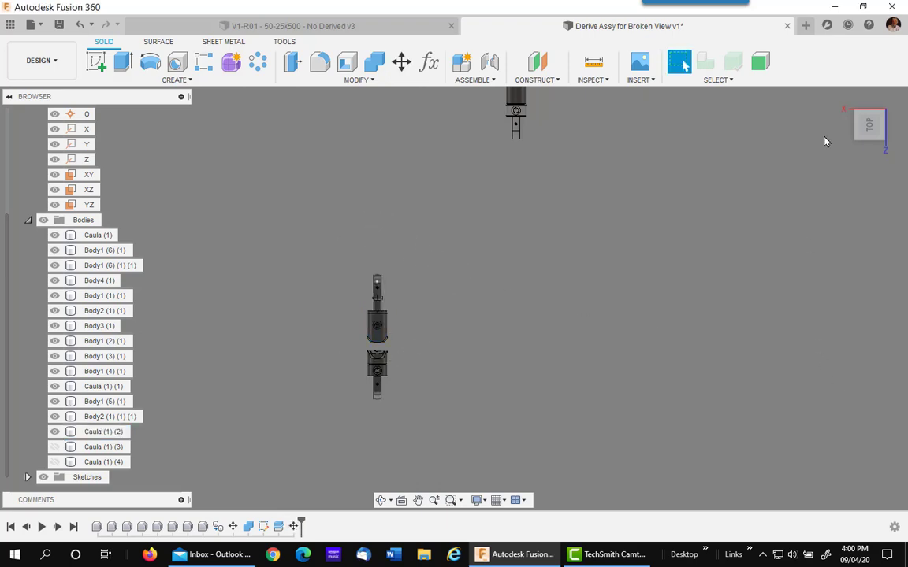
{"action": "middle_click_drag", "start_coordinate": [826, 137], "coordinate": [416, 324], "text": "shift"}
Save the design as a new version
{"action": "scroll", "coordinate": [400, 379], "scroll_direction": "up", "scroll_amount": 6}
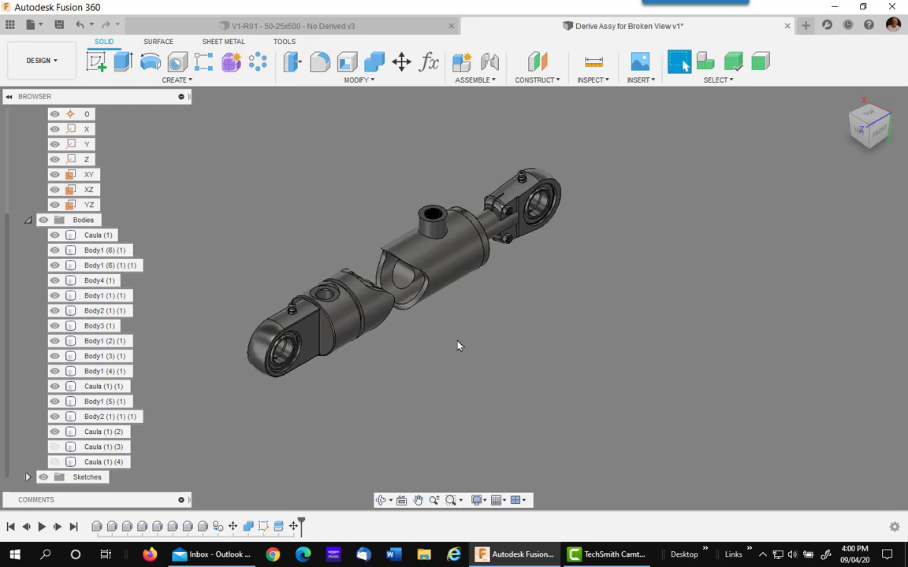
{"action": "scroll", "coordinate": [47, 150], "scroll_direction": "up", "scroll_amount": 2}
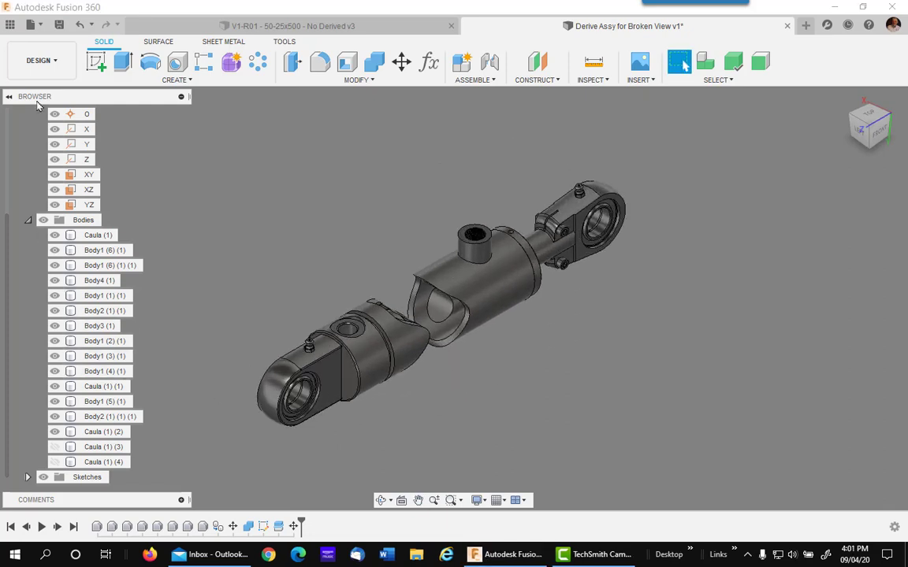
{"action": "left_click", "coordinate": [60, 26]}
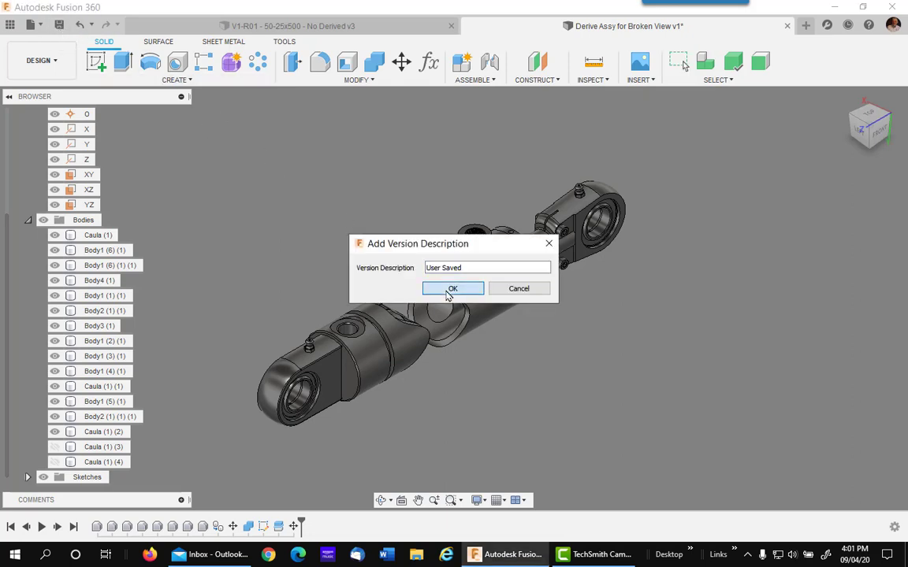
{"action": "left_click", "coordinate": [451, 289]}
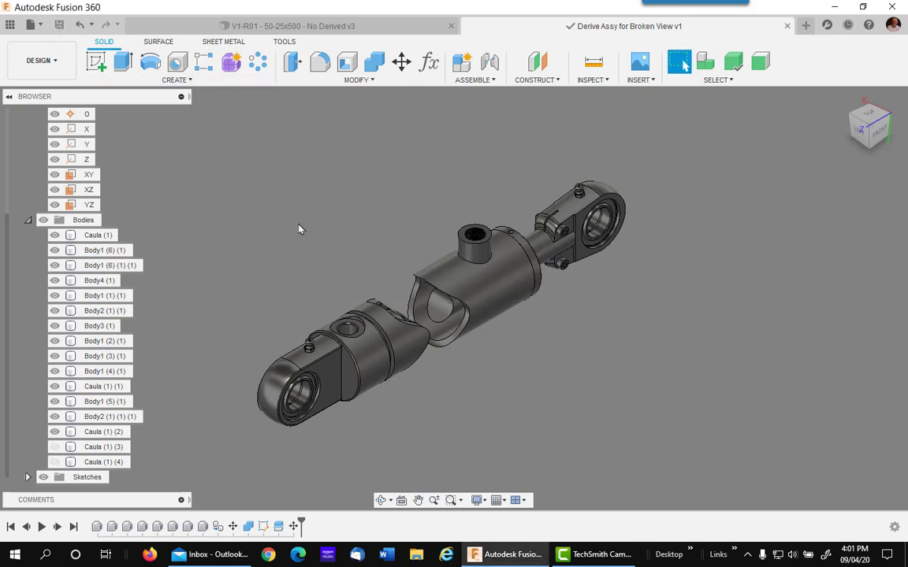
Window-select the full-length cylinder's bodies, hide them, and fit the broken cylinder to view
{"action": "scroll", "coordinate": [688, 237], "scroll_direction": "down", "scroll_amount": 4}
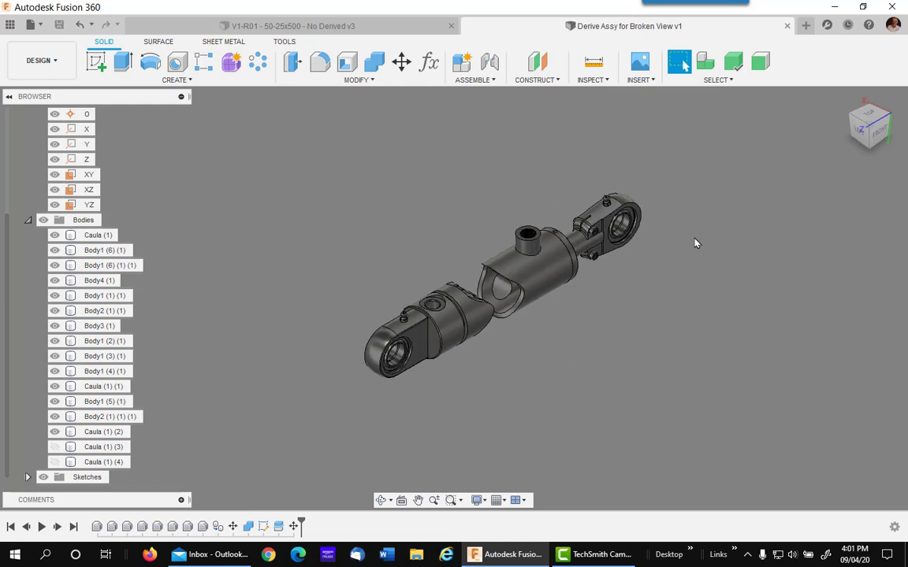
{"action": "middle_click_drag", "start_coordinate": [698, 243], "coordinate": [546, 292]}
{"action": "scroll", "coordinate": [595, 296], "scroll_direction": "down", "scroll_amount": 2}
{"action": "scroll", "coordinate": [615, 283], "scroll_direction": "down", "scroll_amount": 2}
{"action": "middle_click_drag", "start_coordinate": [630, 272], "coordinate": [425, 358]}
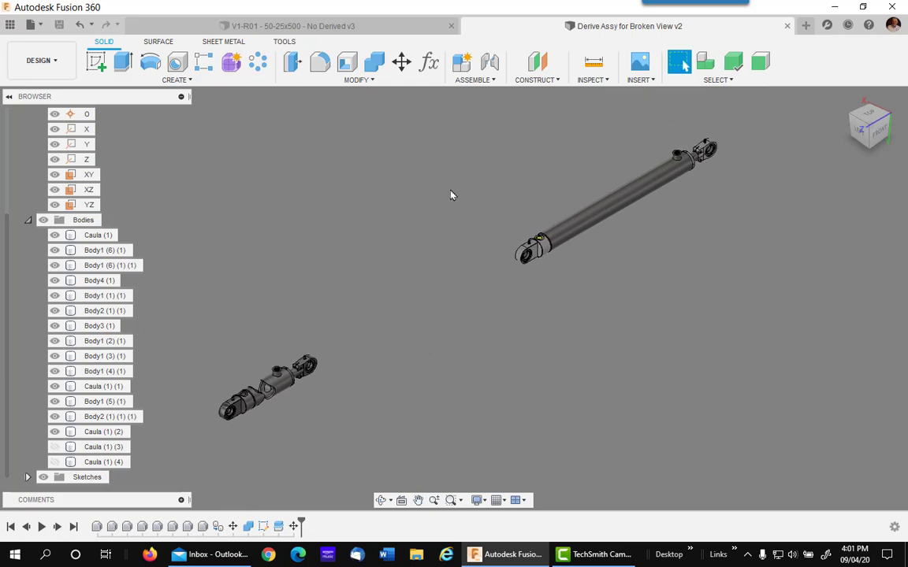
{"action": "left_click_drag", "start_coordinate": [487, 114], "coordinate": [788, 347]}
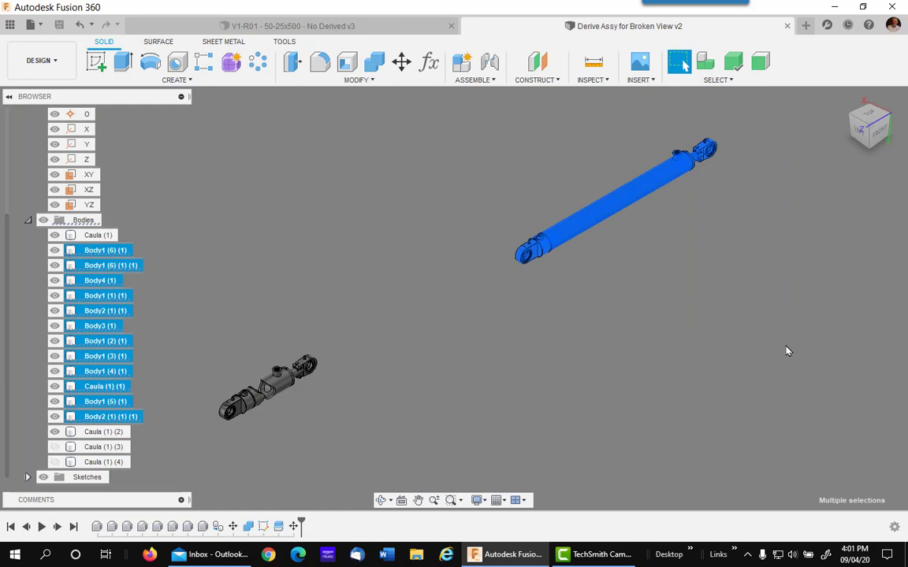
{"action": "right_click", "coordinate": [509, 308]}
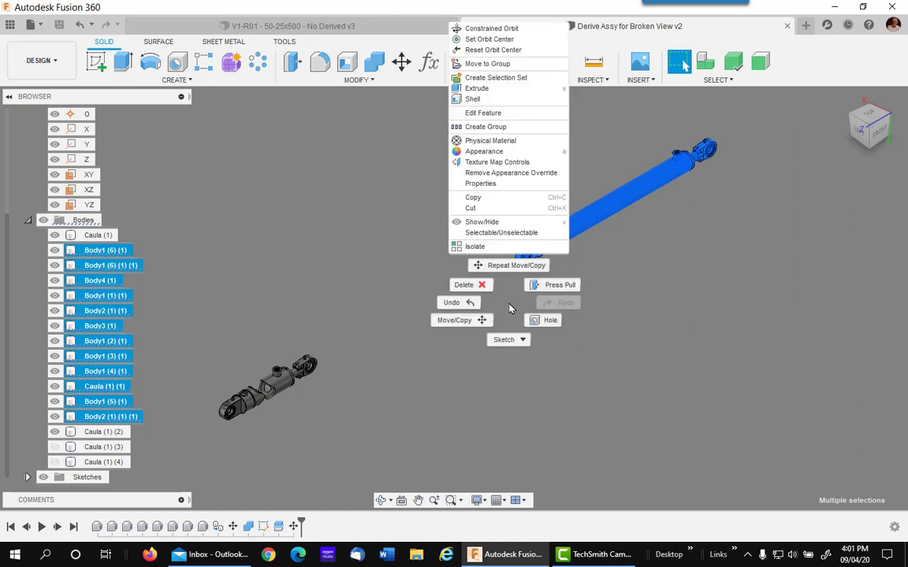
{"action": "left_click", "coordinate": [496, 222]}
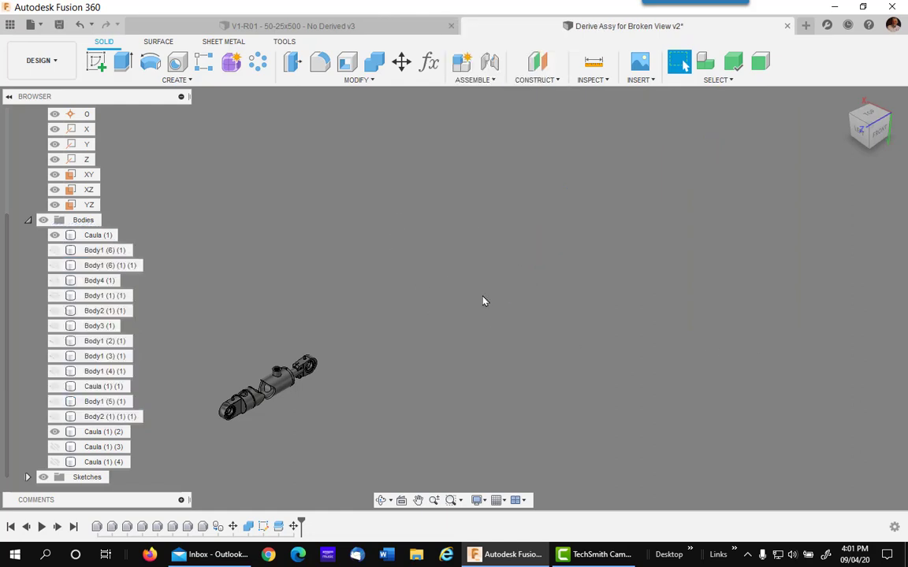
{"action": "key", "text": "F6"}
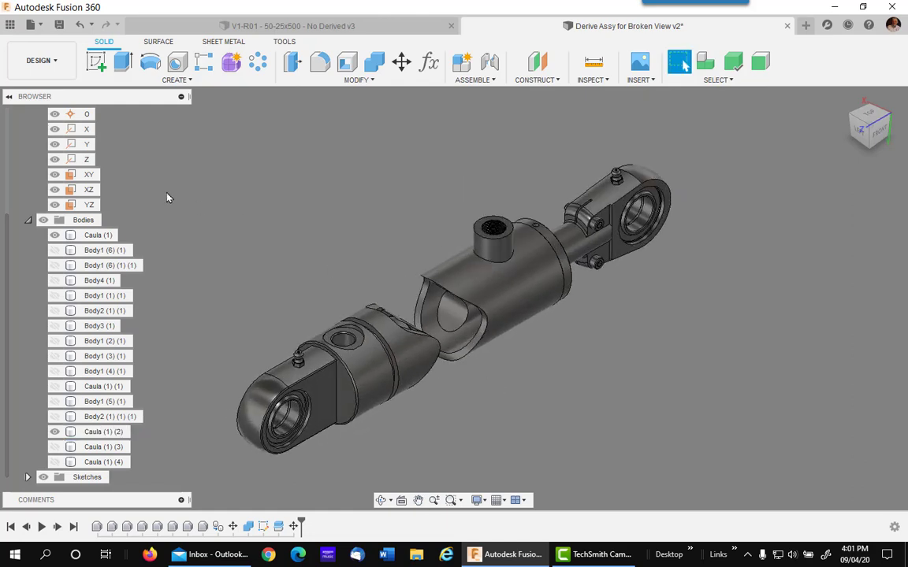
Create a drawing from the design on a C (22in x 17in) sheet
{"action": "left_click", "coordinate": [49, 63]}
{"action": "mouse_move", "coordinate": [63, 231]}
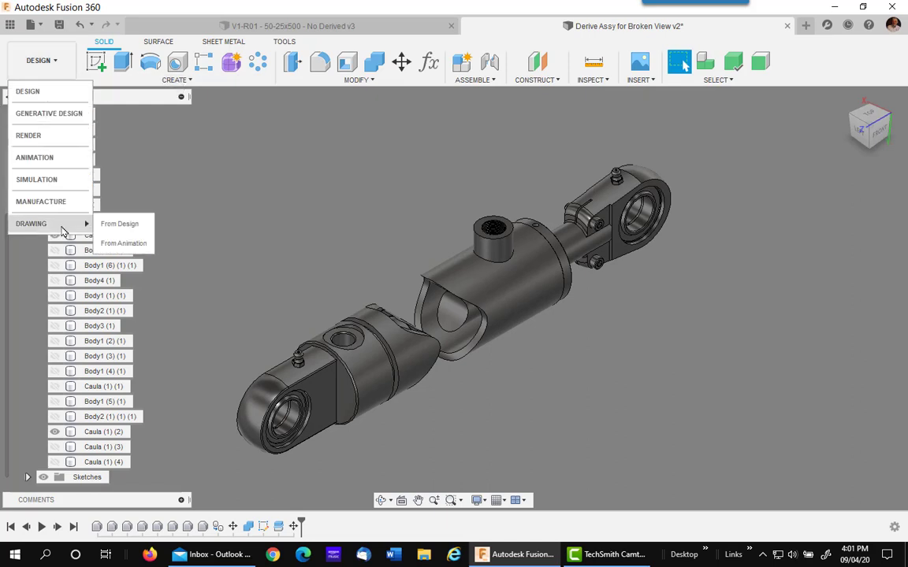
{"action": "left_click", "coordinate": [135, 225]}
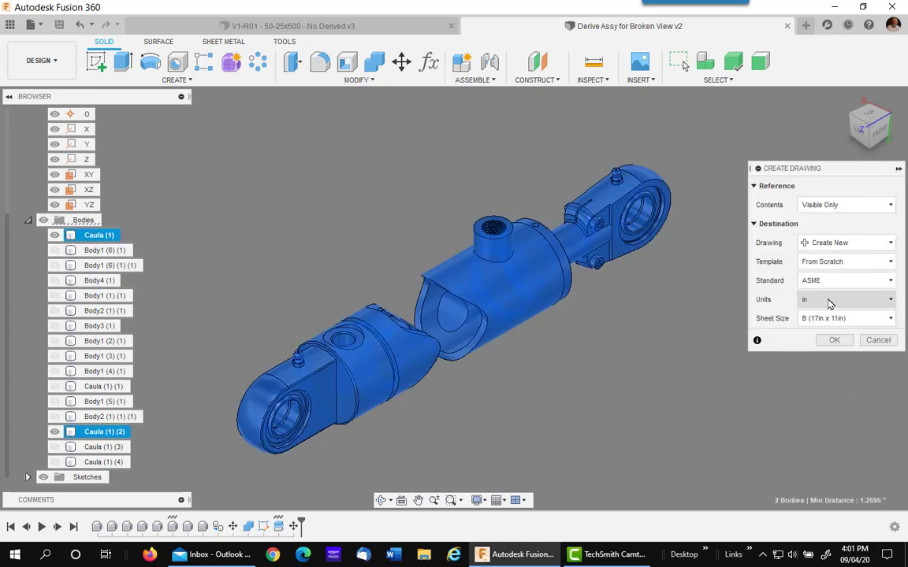
{"action": "left_click", "coordinate": [882, 322]}
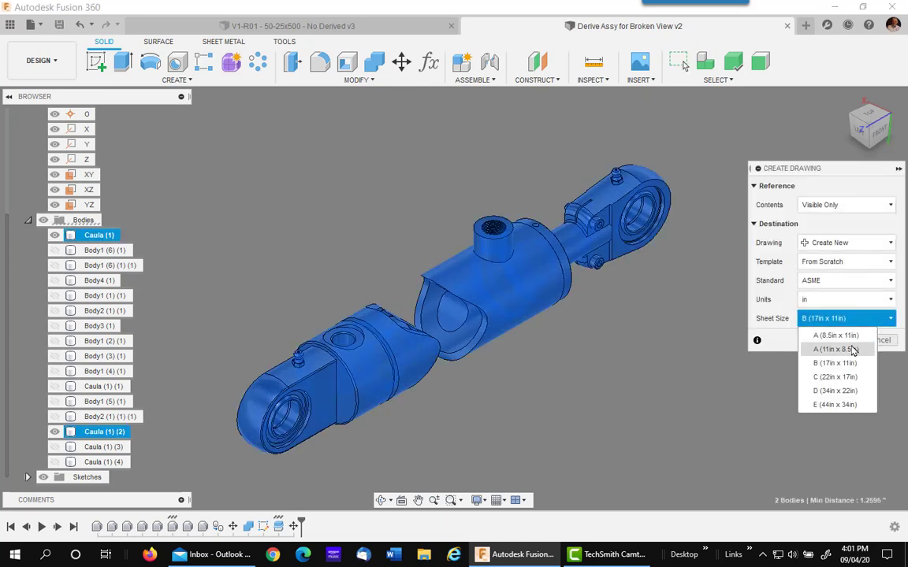
{"action": "left_click", "coordinate": [848, 376]}
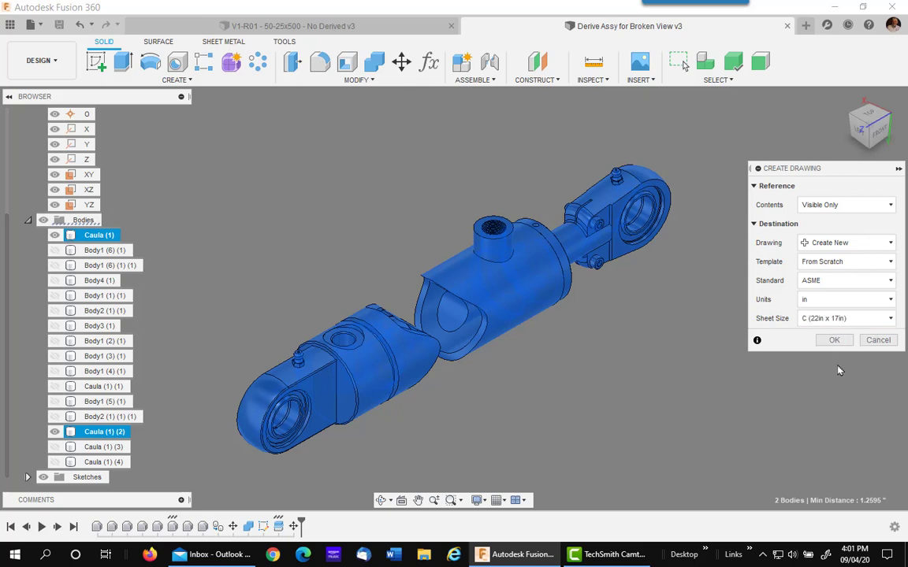
{"action": "left_click", "coordinate": [838, 344]}
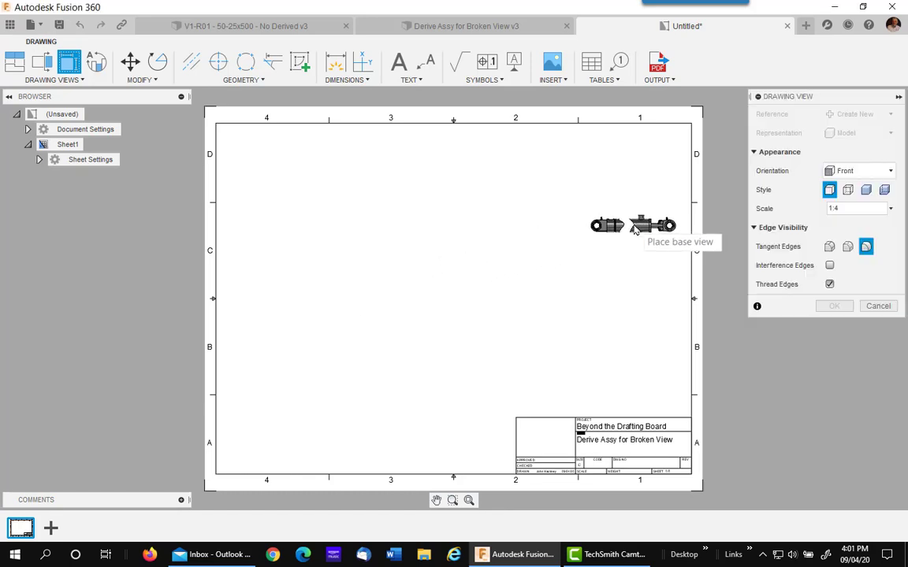
Place a TOP base view at 1:2 with adjusted tangent edges at the sheet's upper left
{"action": "left_click", "coordinate": [887, 170]}
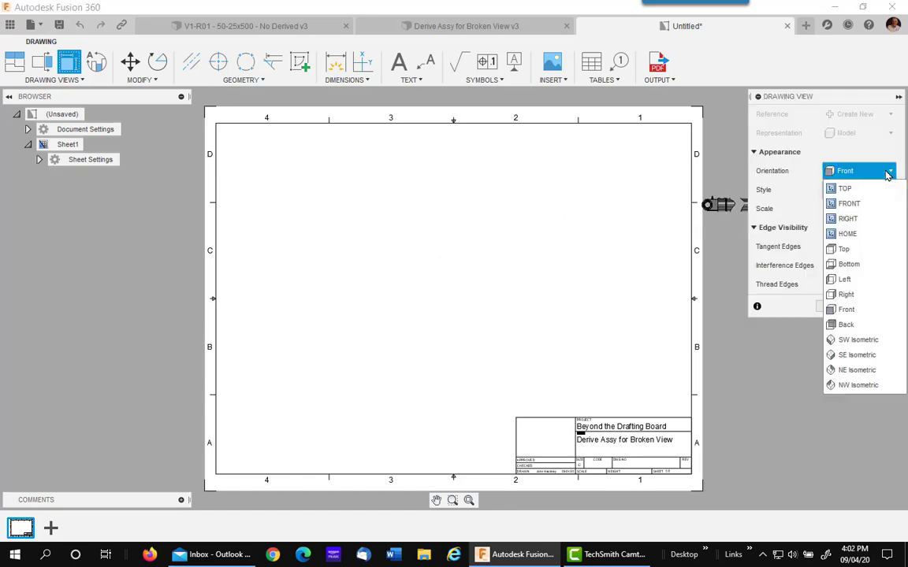
{"action": "left_click", "coordinate": [845, 190]}
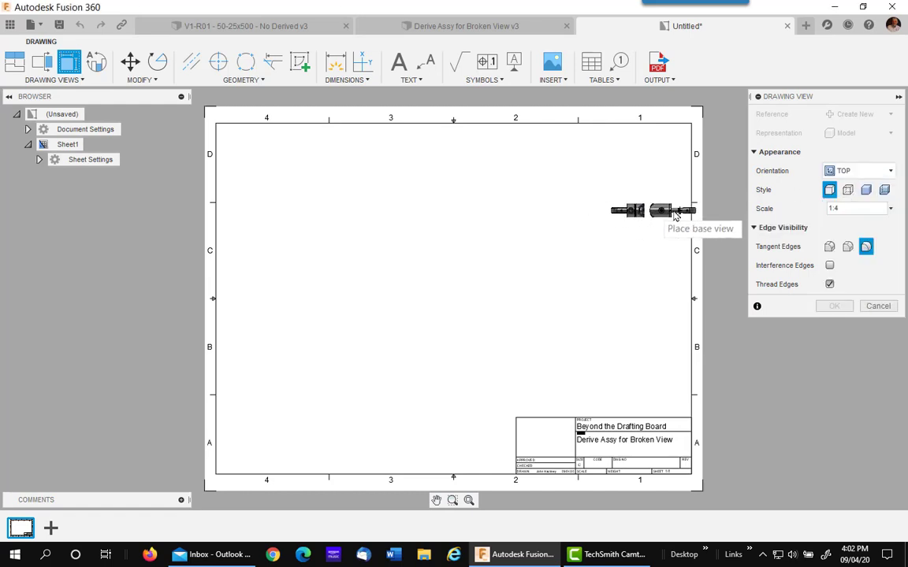
{"action": "left_click", "coordinate": [890, 209]}
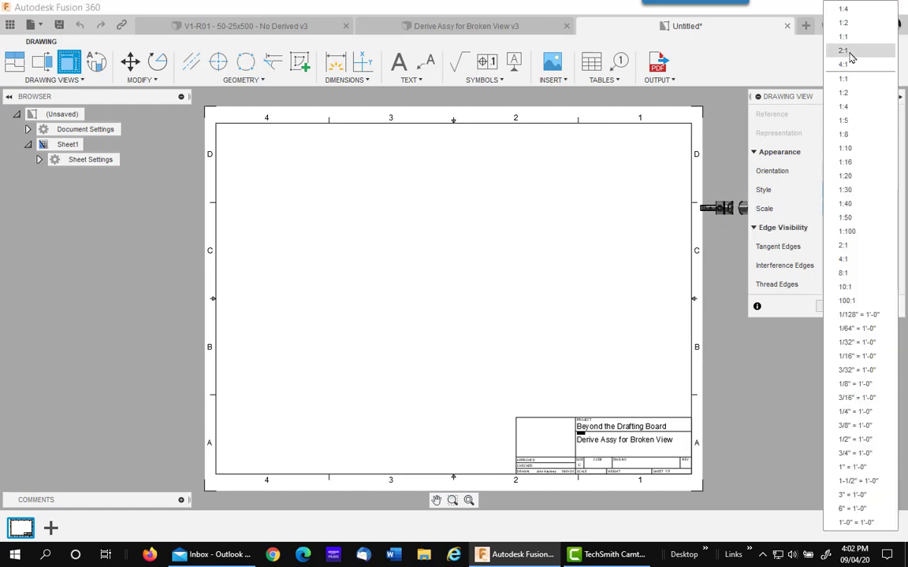
{"action": "left_click", "coordinate": [845, 26]}
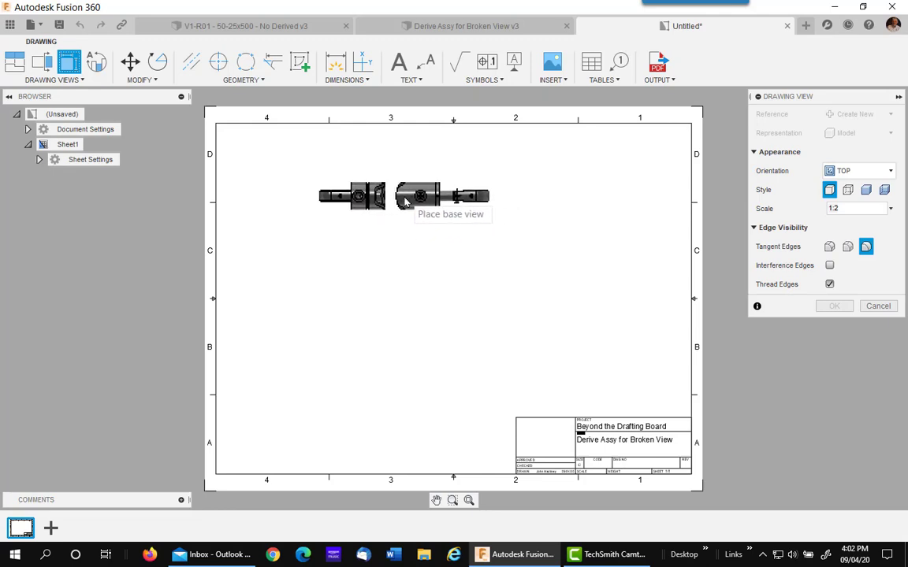
{"action": "left_click", "coordinate": [829, 247]}
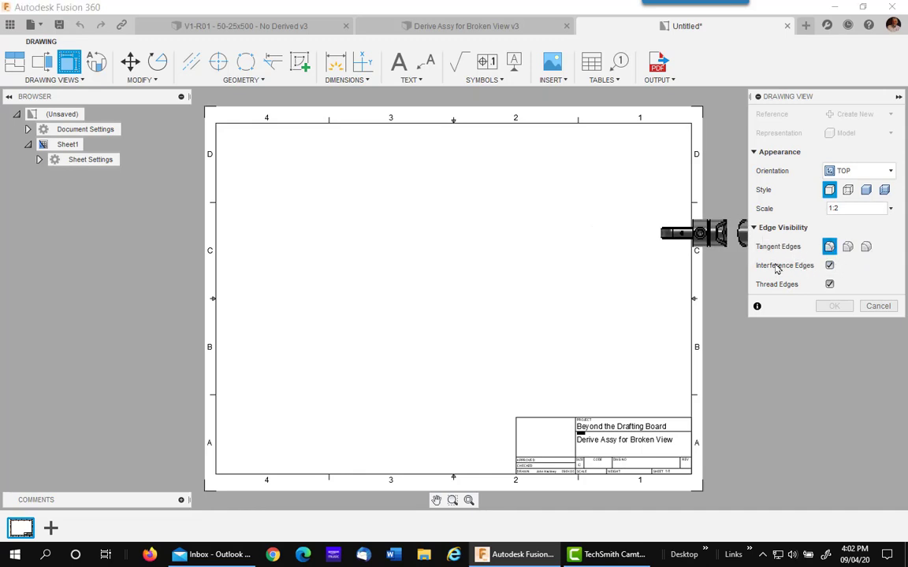
{"action": "left_click", "coordinate": [394, 201]}
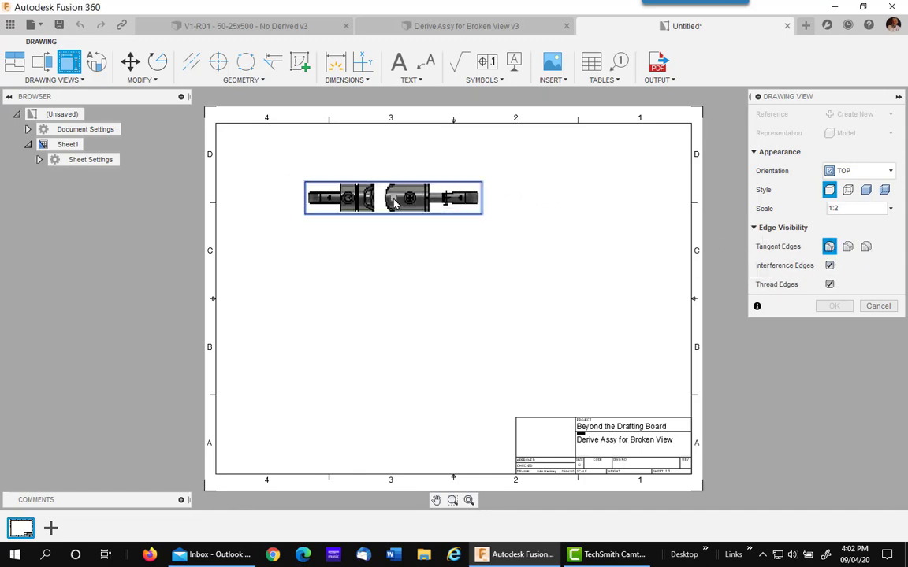
{"action": "left_click", "coordinate": [847, 307]}
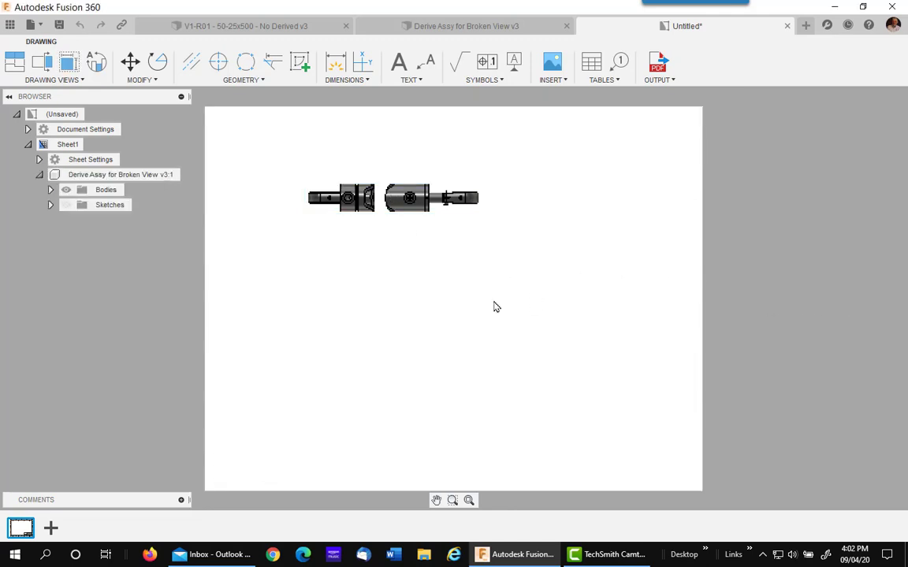
{"action": "scroll", "coordinate": [402, 268], "scroll_direction": "up", "scroll_amount": 1}
{"action": "scroll", "coordinate": [391, 255], "scroll_direction": "up", "scroll_amount": 1}
{"action": "scroll", "coordinate": [397, 284], "scroll_direction": "down", "scroll_amount": 1}
Project a front view from the top base view and place it directly below
{"action": "scroll", "coordinate": [381, 233], "scroll_direction": "up", "scroll_amount": 1}
{"action": "right_click", "coordinate": [382, 220]}
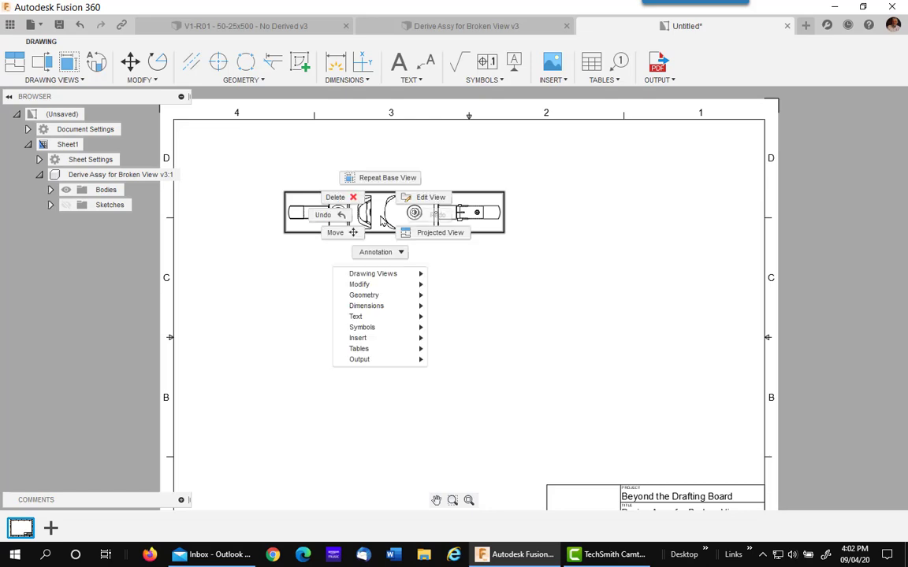
{"action": "left_click", "coordinate": [438, 232]}
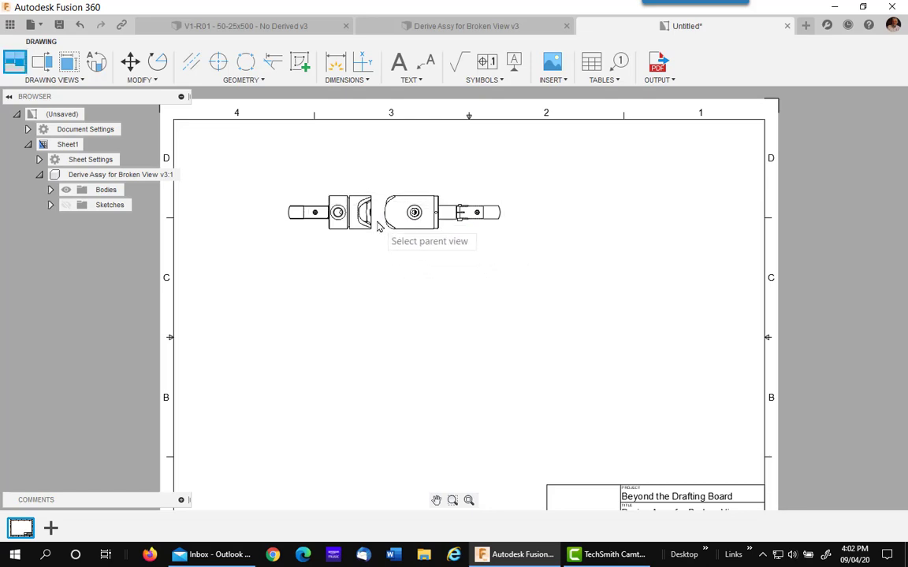
{"action": "left_click", "coordinate": [376, 229]}
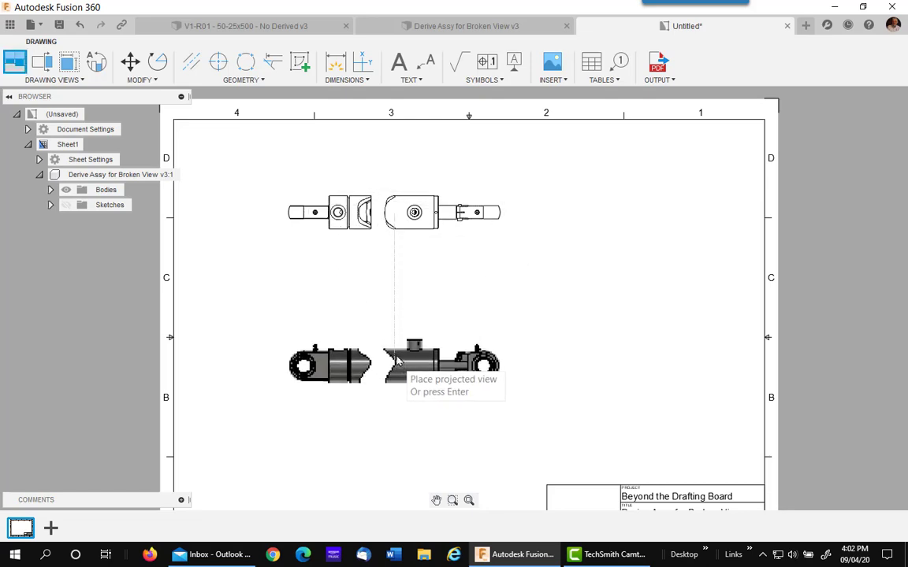
{"action": "right_click", "coordinate": [403, 326]}
{"action": "left_click", "coordinate": [460, 319]}
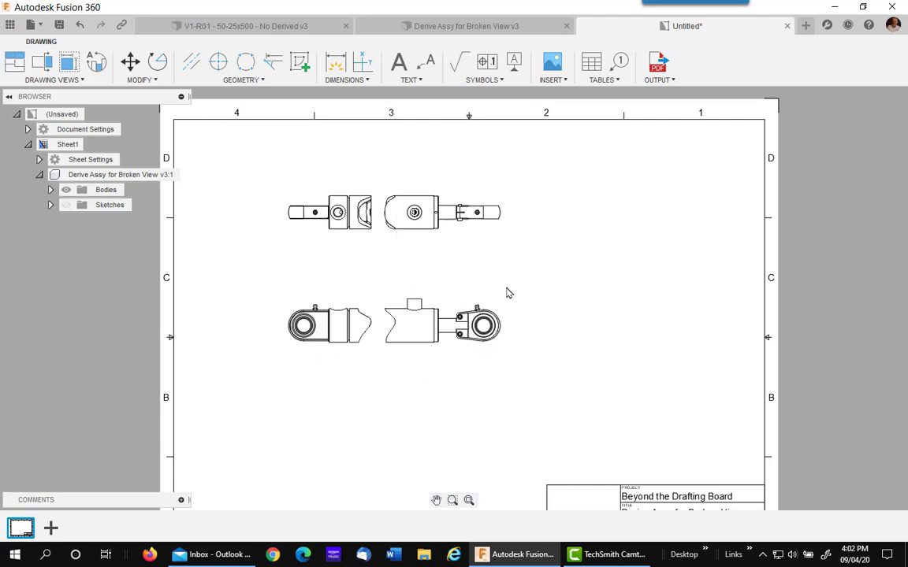
{"action": "scroll", "coordinate": [331, 240], "scroll_direction": "up", "scroll_amount": 4}
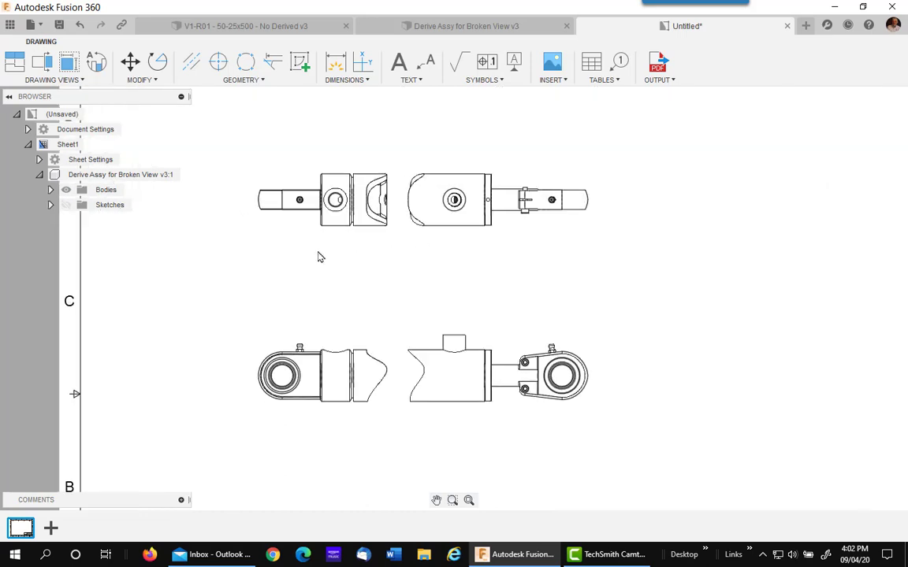
{"action": "middle_click_drag", "start_coordinate": [318, 253], "coordinate": [362, 286]}
{"action": "left_click", "coordinate": [42, 61]}
Draw the section line across the top view from the shaft's left end to its right end
{"action": "left_click", "coordinate": [417, 249]}
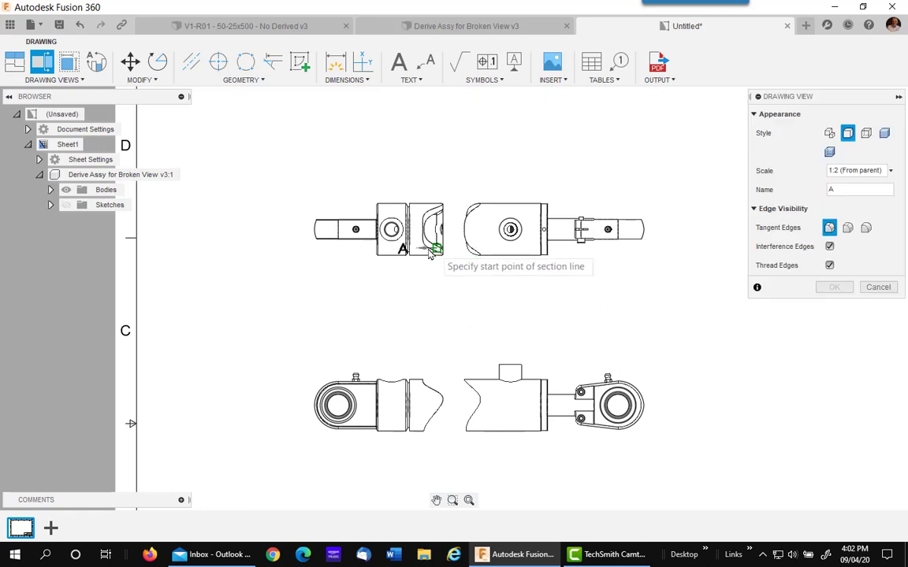
{"action": "scroll", "coordinate": [391, 230], "scroll_direction": "up", "scroll_amount": 3}
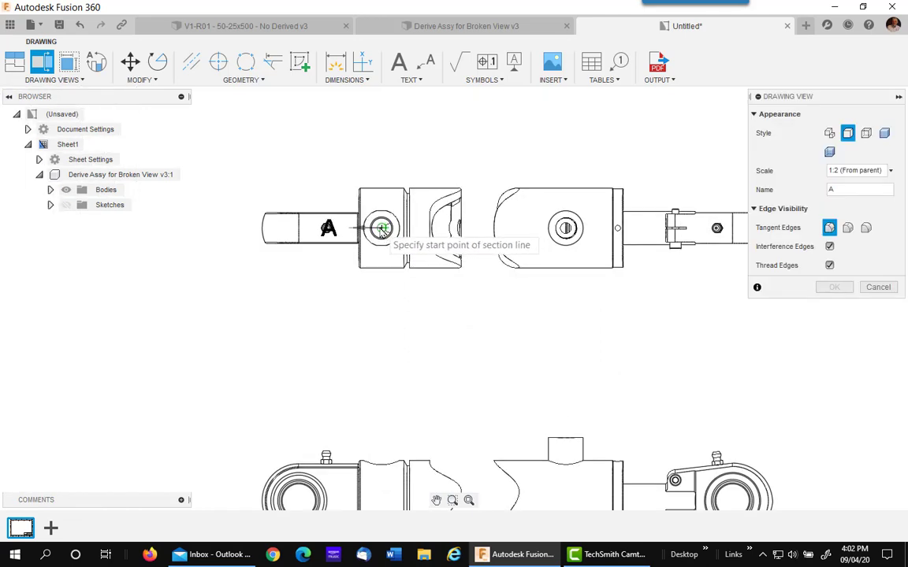
{"action": "left_click", "coordinate": [229, 228]}
{"action": "middle_click_drag", "start_coordinate": [646, 240], "coordinate": [419, 243]}
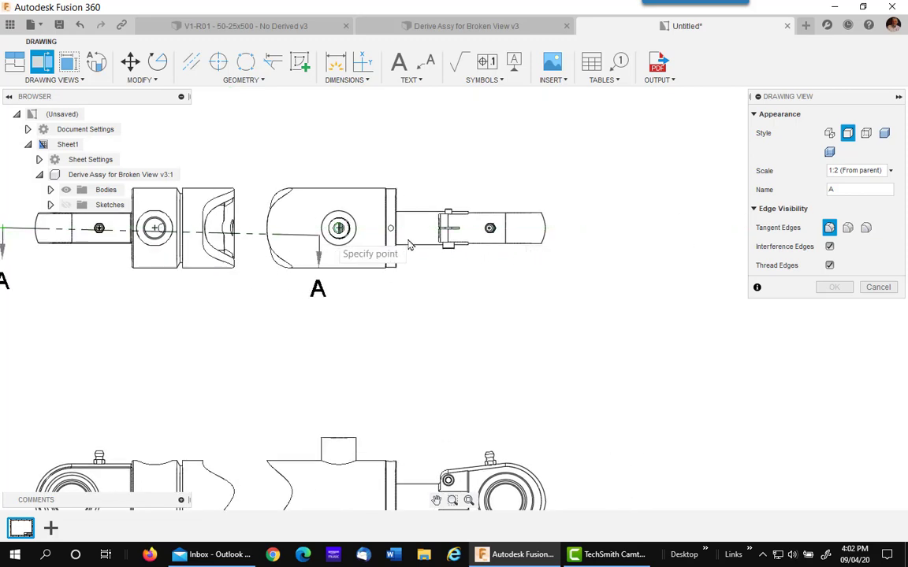
{"action": "left_click", "coordinate": [575, 230]}
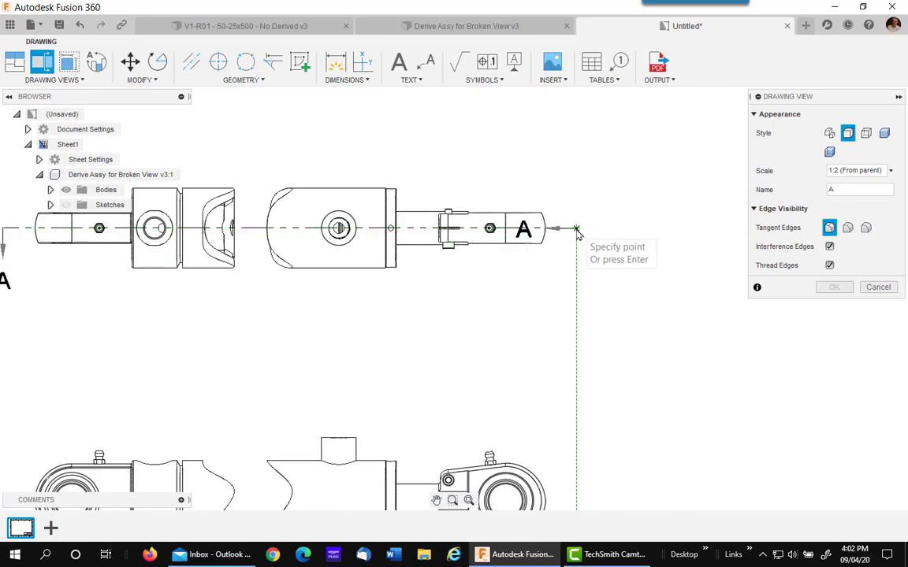
{"action": "right_click", "coordinate": [577, 230]}
{"action": "left_click", "coordinate": [631, 228]}
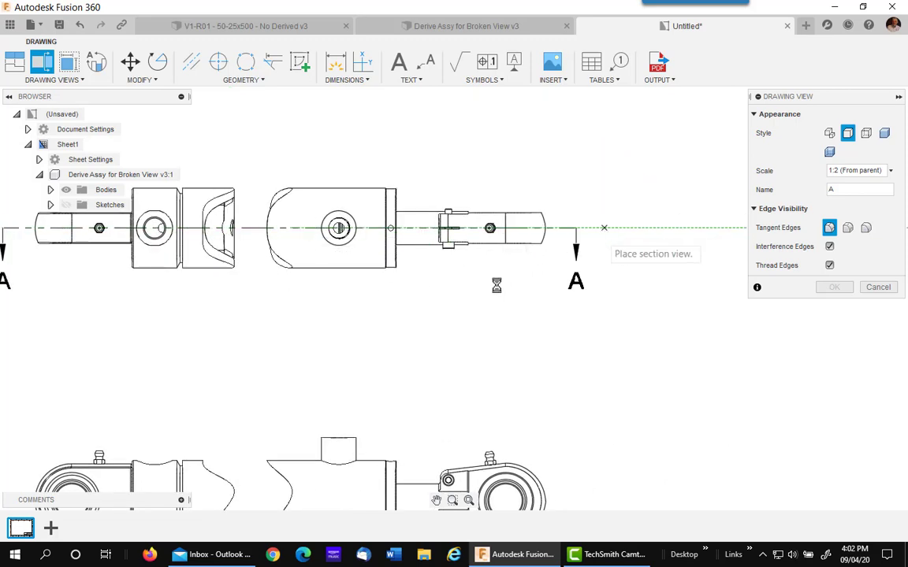
Place section A-A at 1:2 below the top view and zoom out to the whole sheet
{"action": "middle_click_drag", "start_coordinate": [434, 347], "coordinate": [526, 154]}
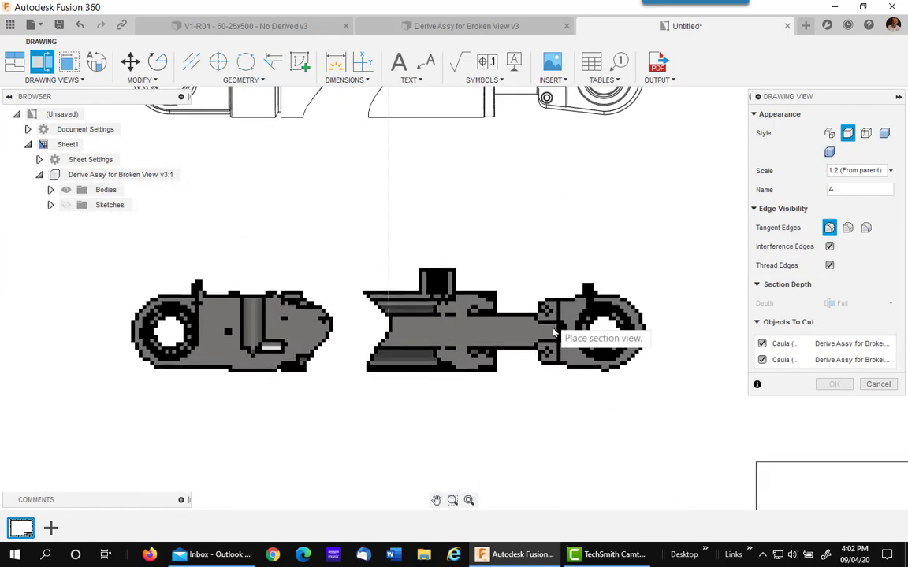
{"action": "left_click", "coordinate": [556, 343]}
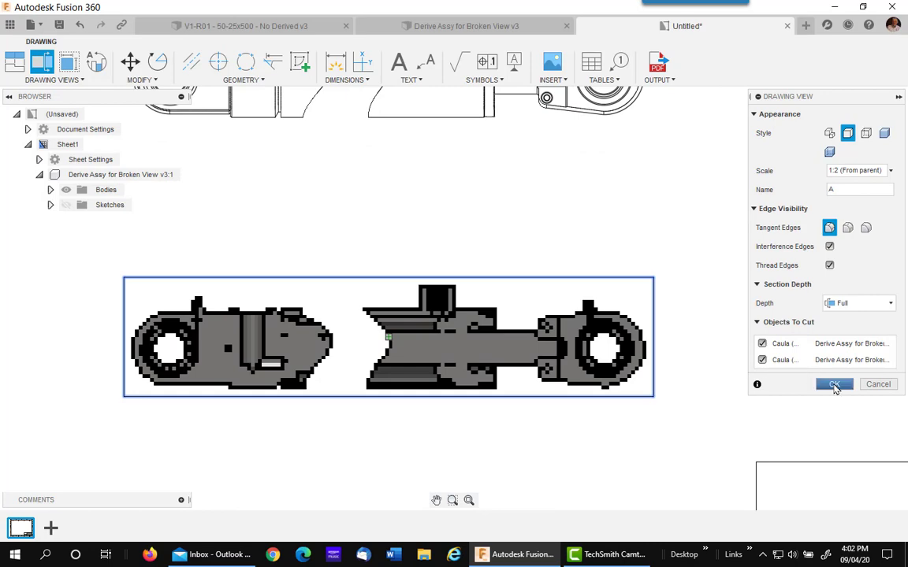
{"action": "left_click", "coordinate": [834, 384]}
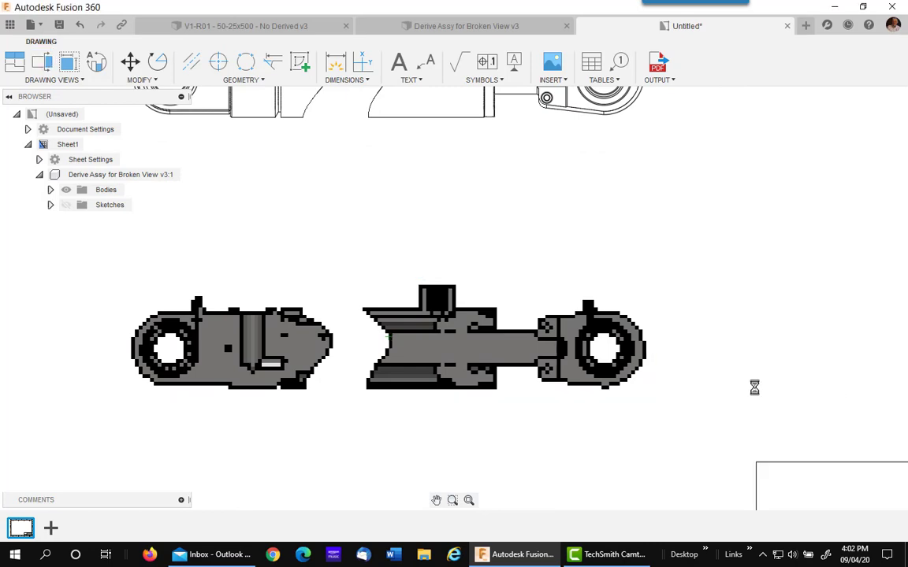
{"action": "scroll", "coordinate": [288, 266], "scroll_direction": "down", "scroll_amount": 5}
{"action": "scroll", "coordinate": [355, 315], "scroll_direction": "down", "scroll_amount": 2}
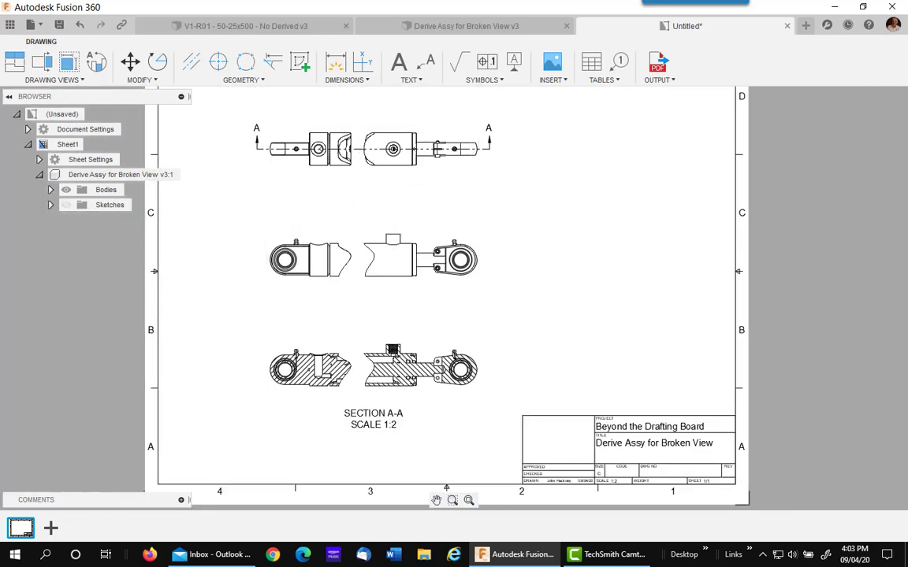
Switch to the 'Derive Assy for Broken View v3' design tab
{"action": "scroll", "coordinate": [402, 296], "scroll_direction": "down", "scroll_amount": 1}
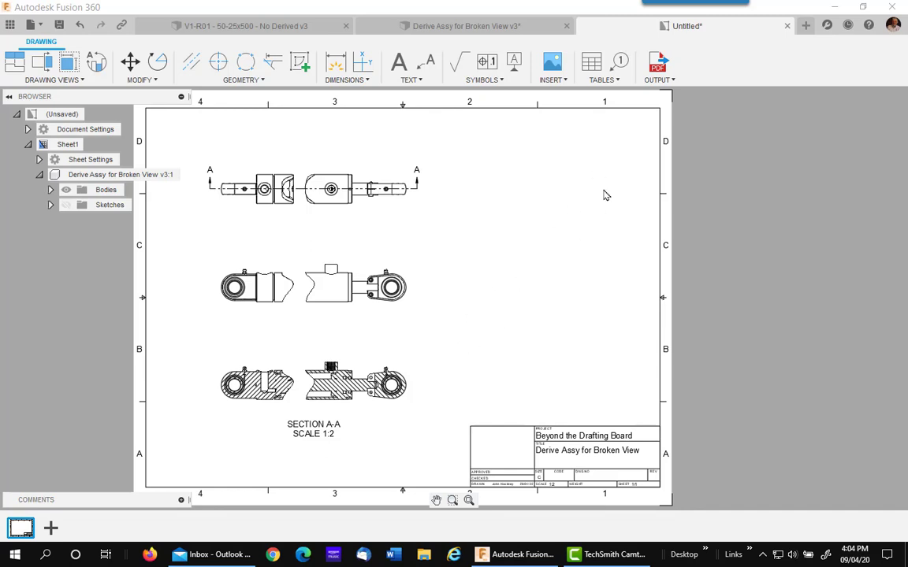
{"action": "left_click", "coordinate": [469, 29]}
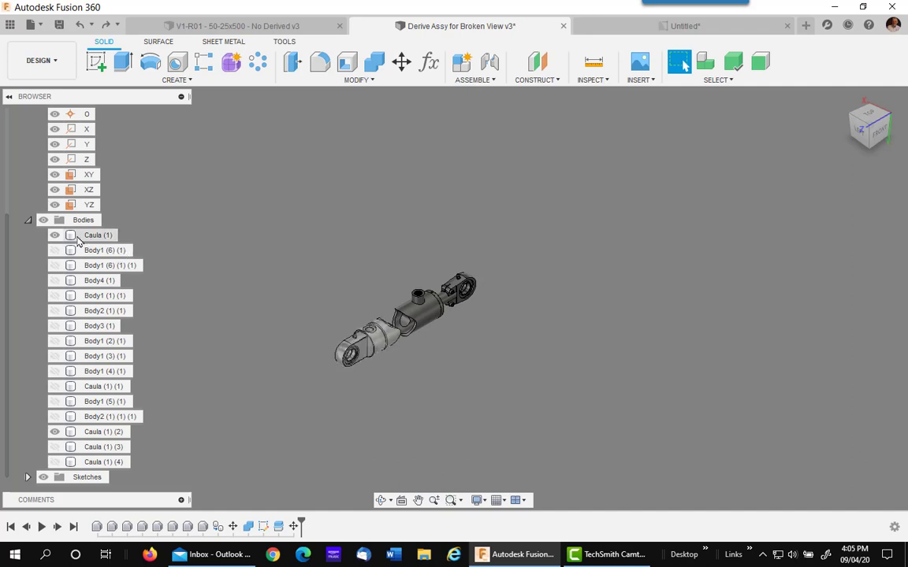
Make the internal bodies unselectable and show the full-length Caula tube
{"action": "left_click", "coordinate": [82, 252]}
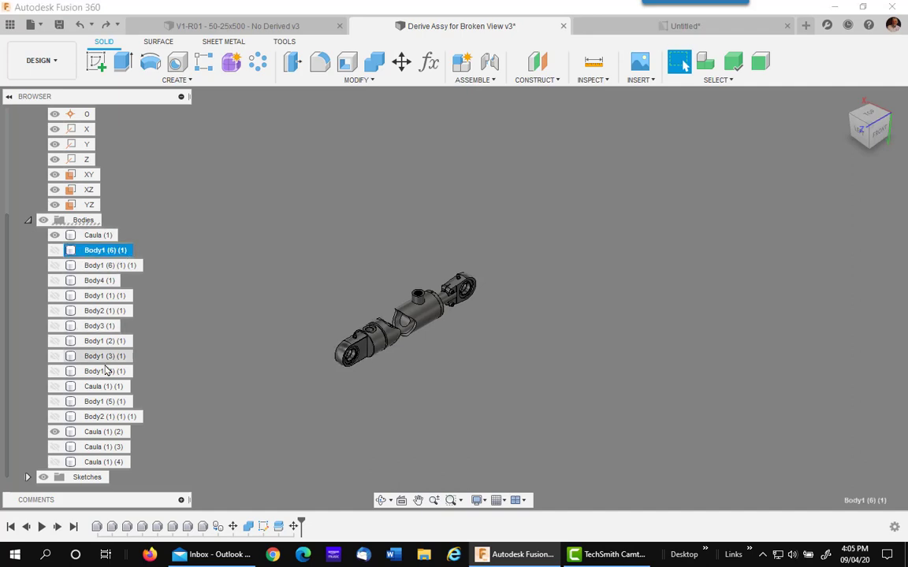
{"action": "left_click", "coordinate": [91, 417], "text": "shift"}
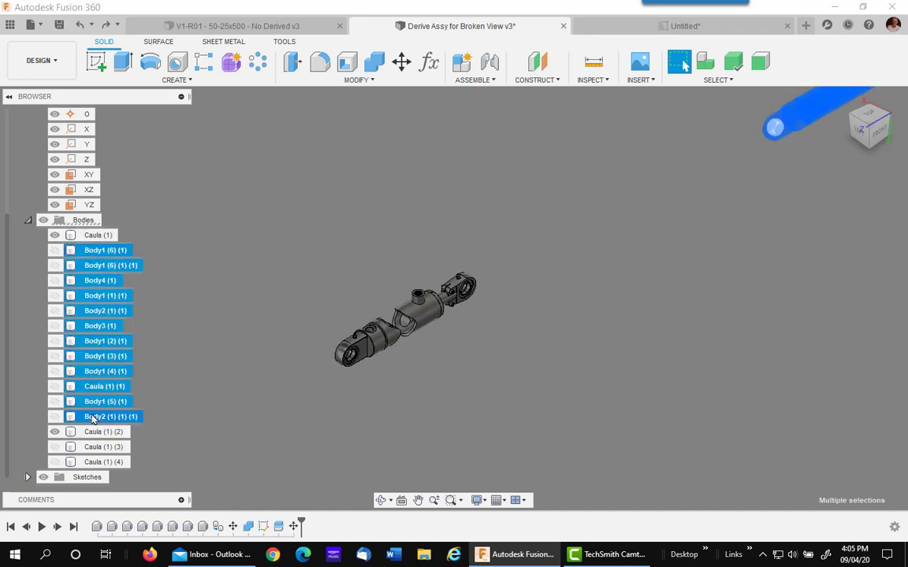
{"action": "right_click", "coordinate": [92, 417]}
{"action": "left_click", "coordinate": [122, 383]}
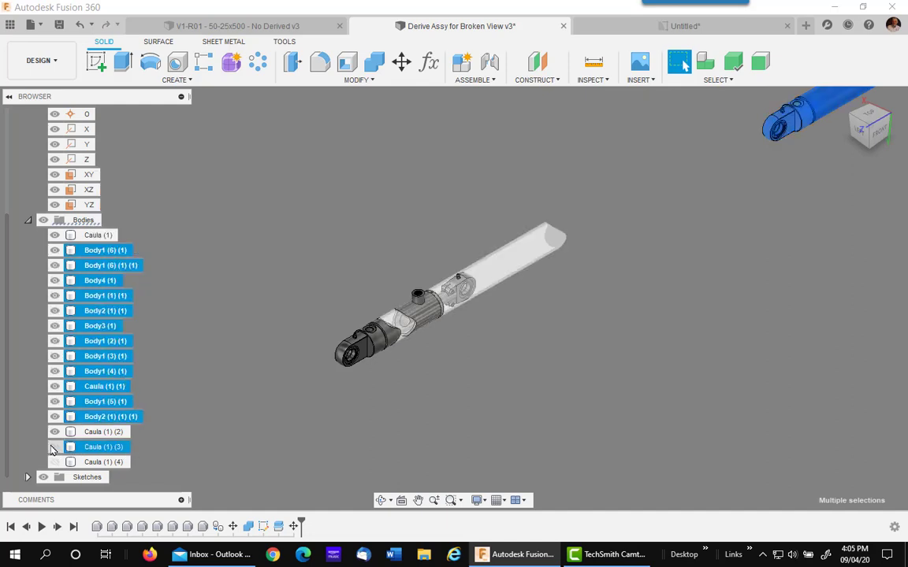
{"action": "left_click", "coordinate": [55, 447]}
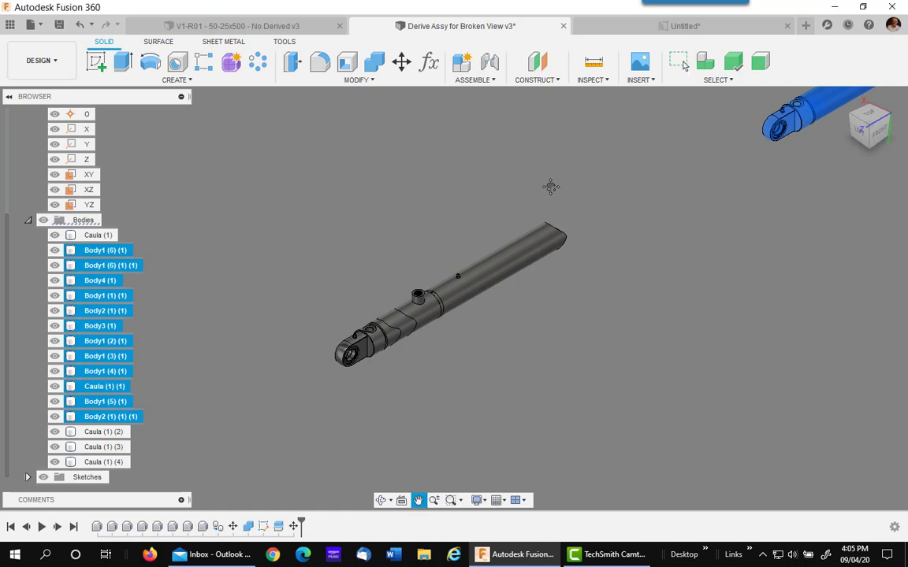
Select the split Caula bodies in the viewport and hide them
{"action": "middle_click_drag", "start_coordinate": [496, 252], "coordinate": [331, 337]}
{"action": "scroll", "coordinate": [330, 337], "scroll_direction": "down", "scroll_amount": 5}
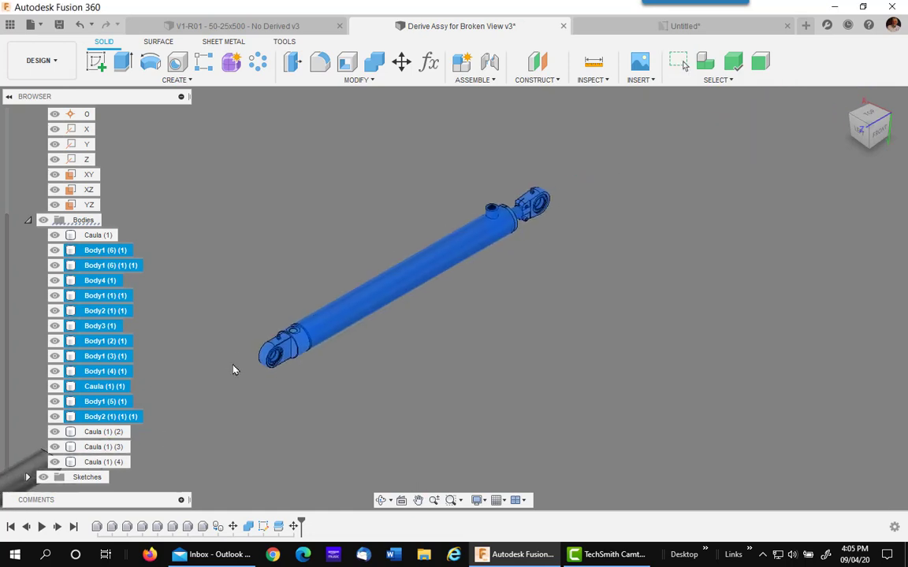
{"action": "key", "text": "Escape"}
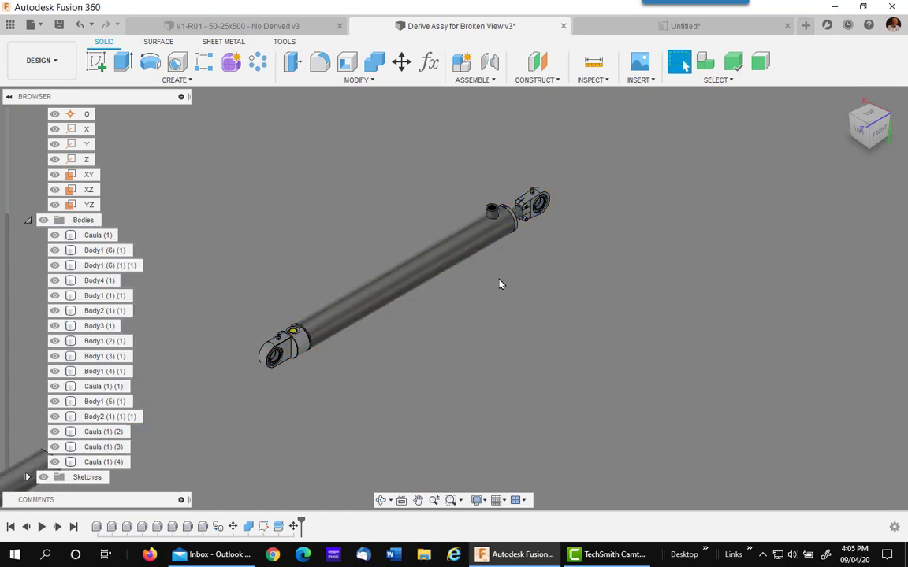
{"action": "middle_click_drag", "start_coordinate": [499, 282], "coordinate": [786, 233]}
{"action": "left_click_drag", "start_coordinate": [230, 176], "coordinate": [603, 437]}
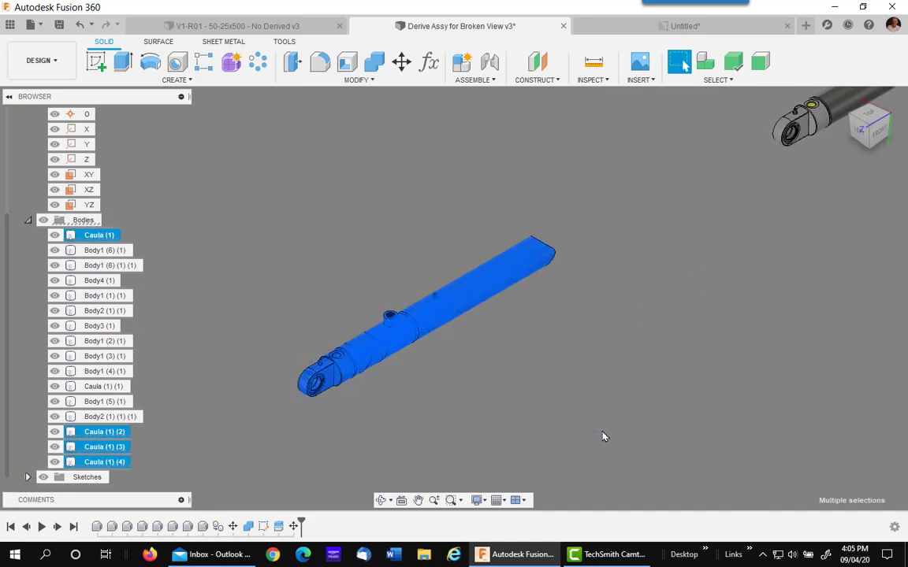
{"action": "right_click", "coordinate": [284, 273]}
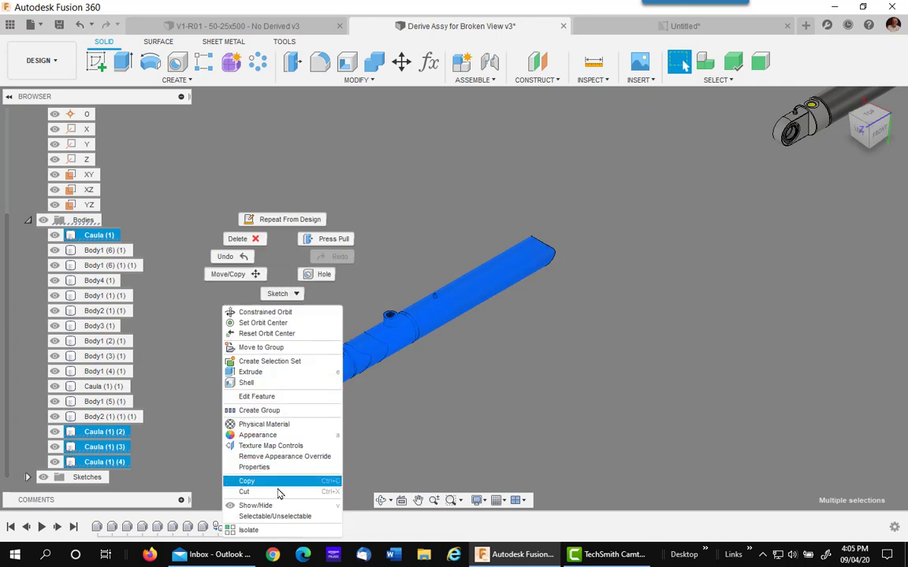
{"action": "left_click", "coordinate": [258, 505]}
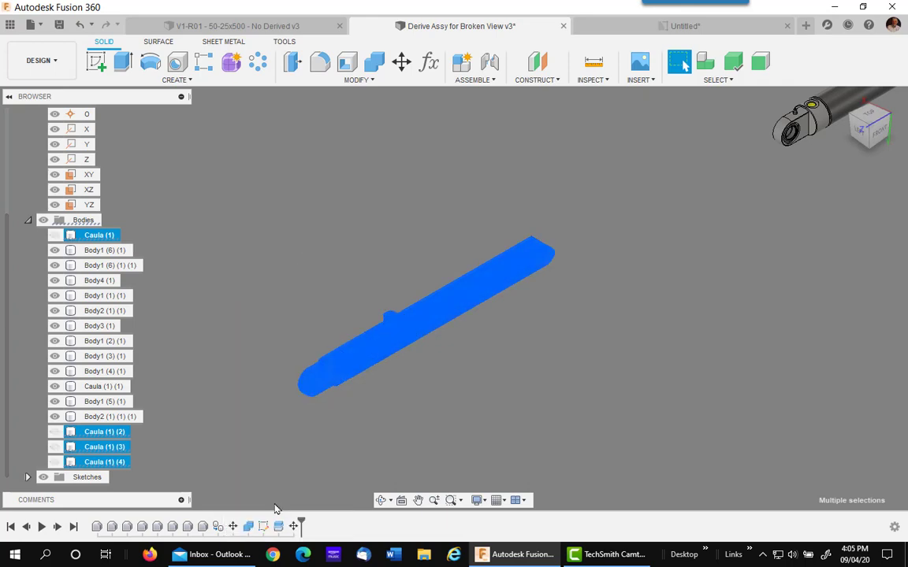
{"action": "left_click", "coordinate": [452, 425]}
{"action": "middle_click_drag", "start_coordinate": [518, 304], "coordinate": [430, 387]}
Create a drawing from the design targeting the Untitled drawing's Sheet1
{"action": "left_click", "coordinate": [48, 71]}
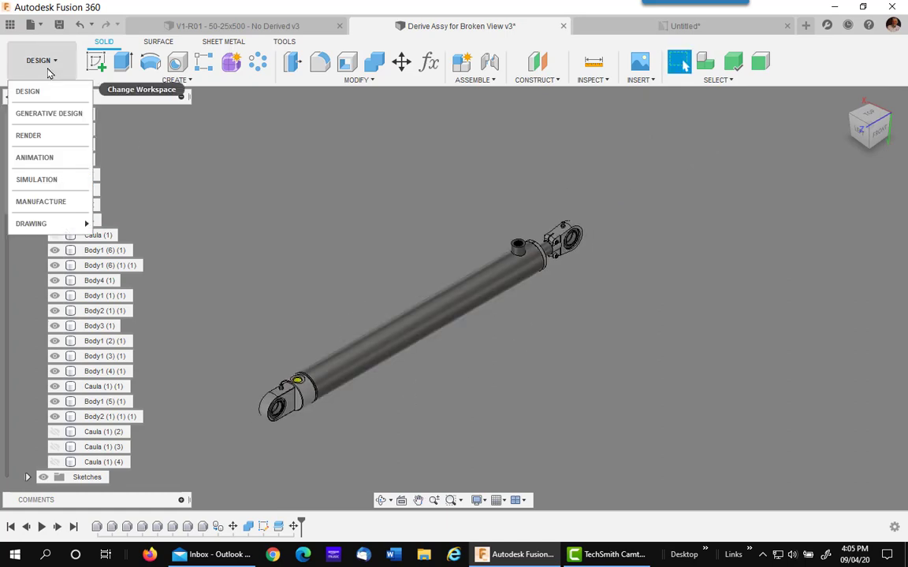
{"action": "mouse_move", "coordinate": [44, 224]}
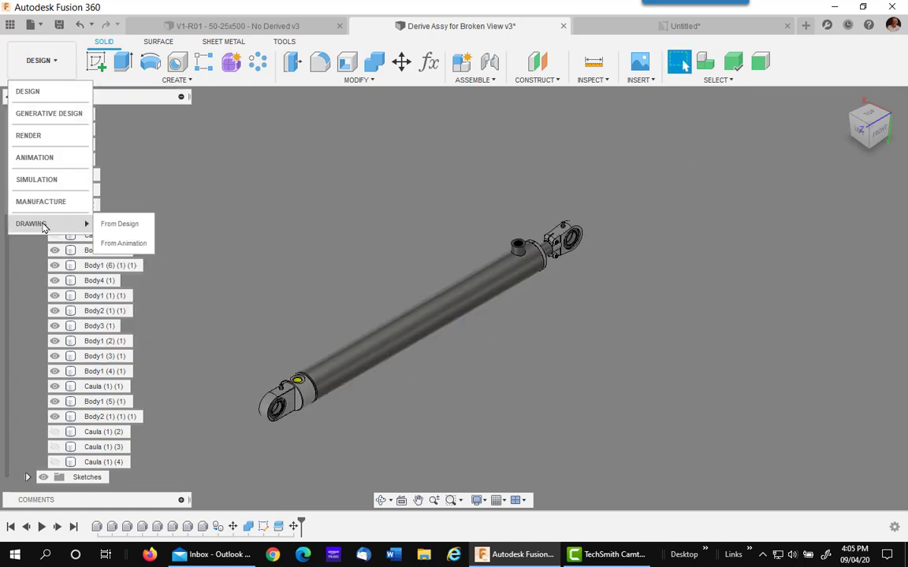
{"action": "left_click", "coordinate": [120, 225]}
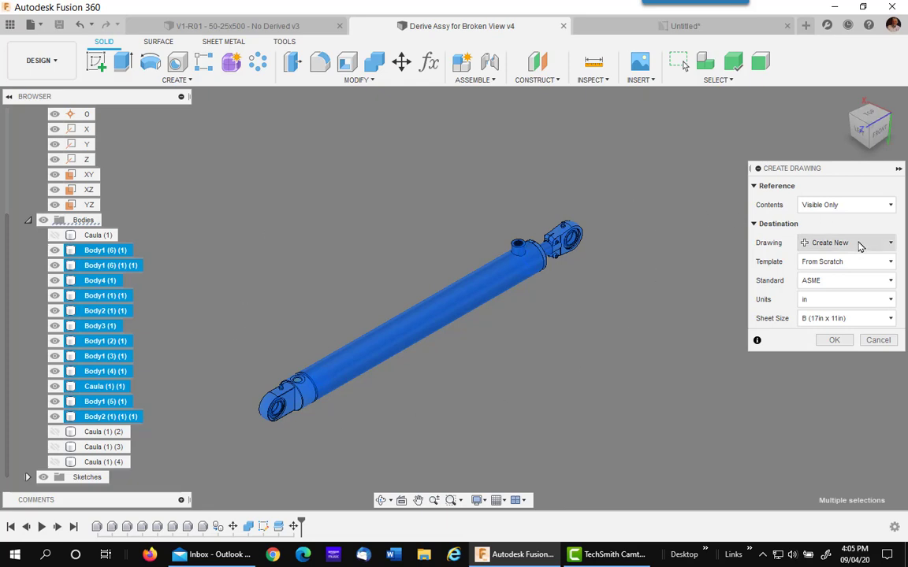
{"action": "left_click", "coordinate": [867, 245]}
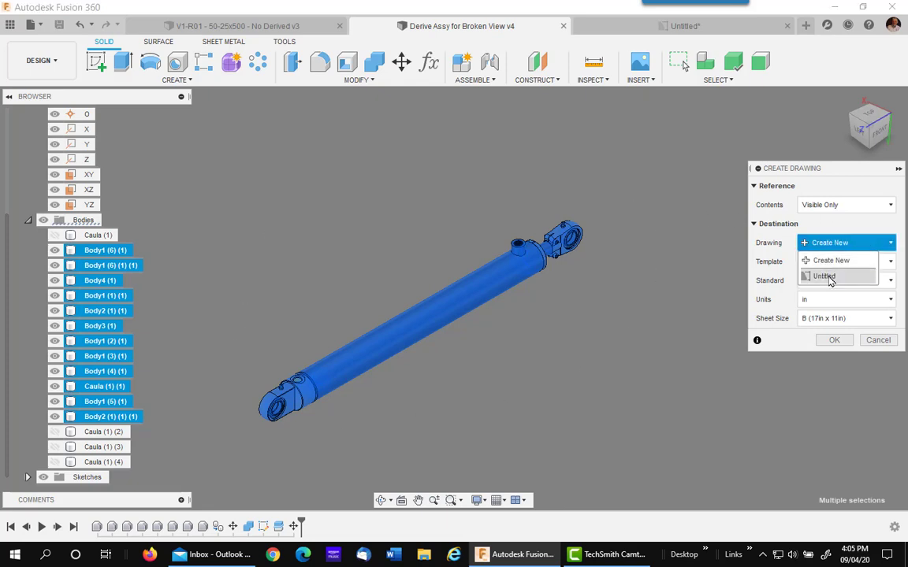
{"action": "left_click", "coordinate": [829, 278]}
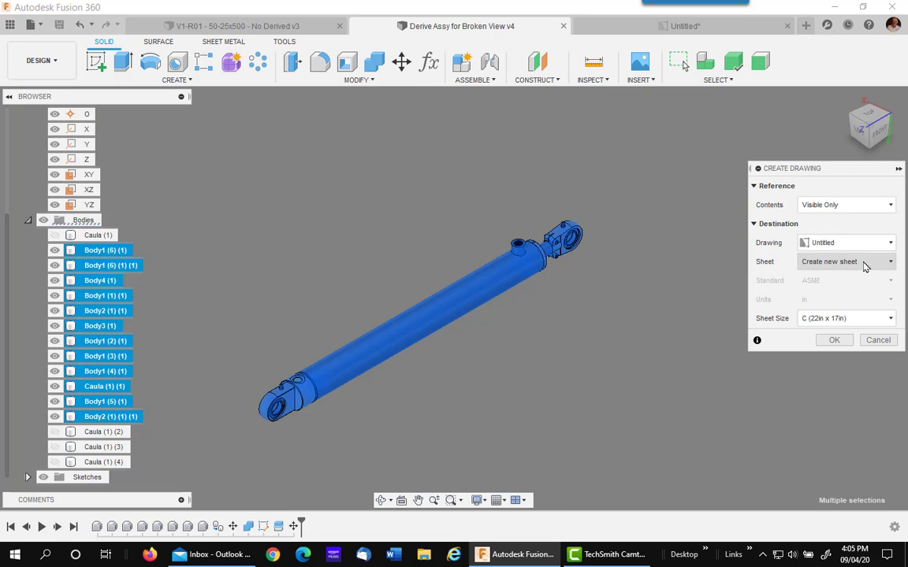
{"action": "left_click", "coordinate": [864, 265]}
{"action": "left_click", "coordinate": [829, 296]}
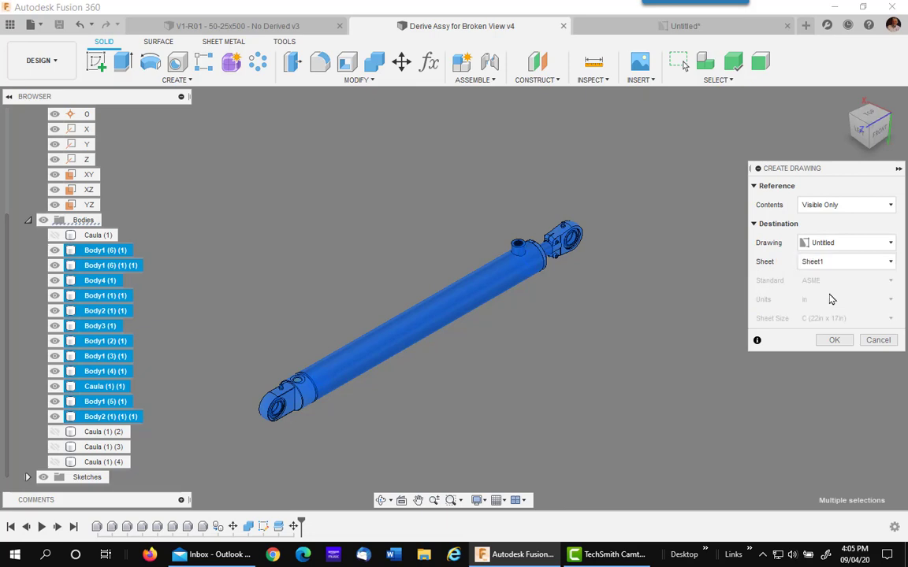
{"action": "left_click", "coordinate": [834, 341]}
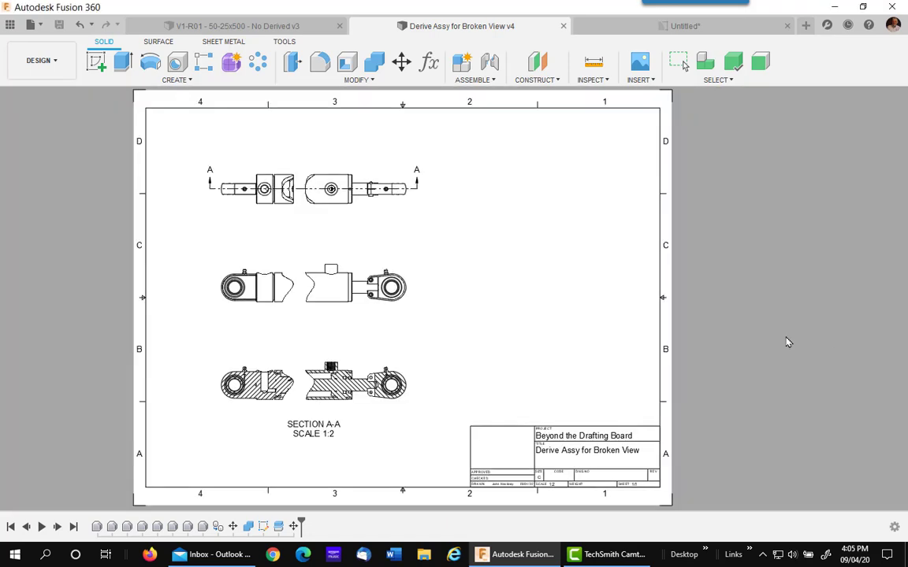
Dismiss the version mismatch notice and update the drawing reference to v4
{"action": "left_click", "coordinate": [457, 304]}
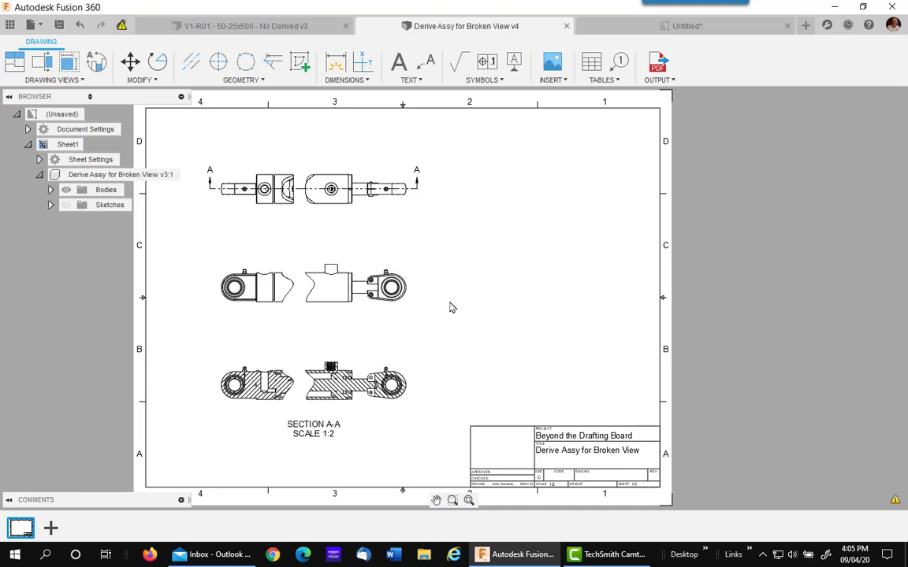
{"action": "left_click", "coordinate": [123, 27]}
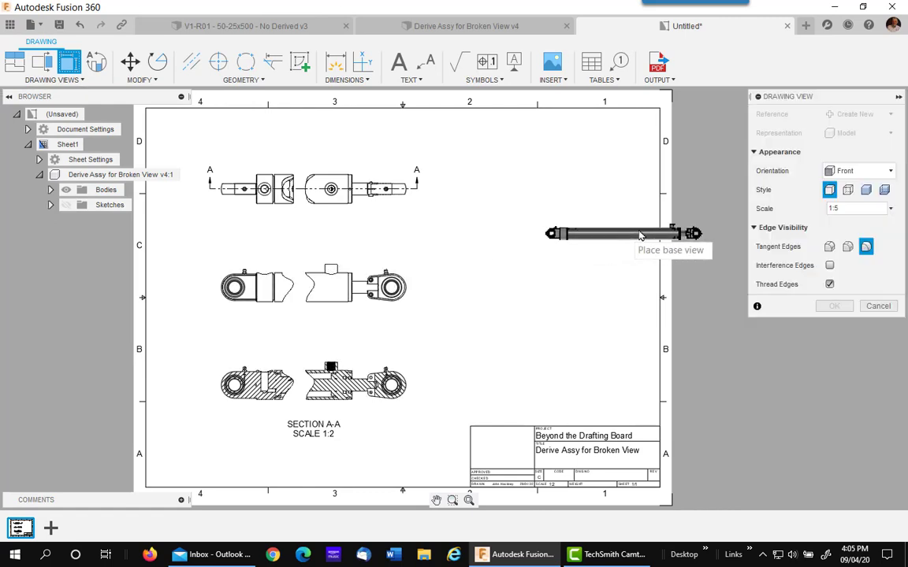
Place a HOME-oriented 1:3 base view with tangent and interference edges at upper right
{"action": "left_click", "coordinate": [888, 173]}
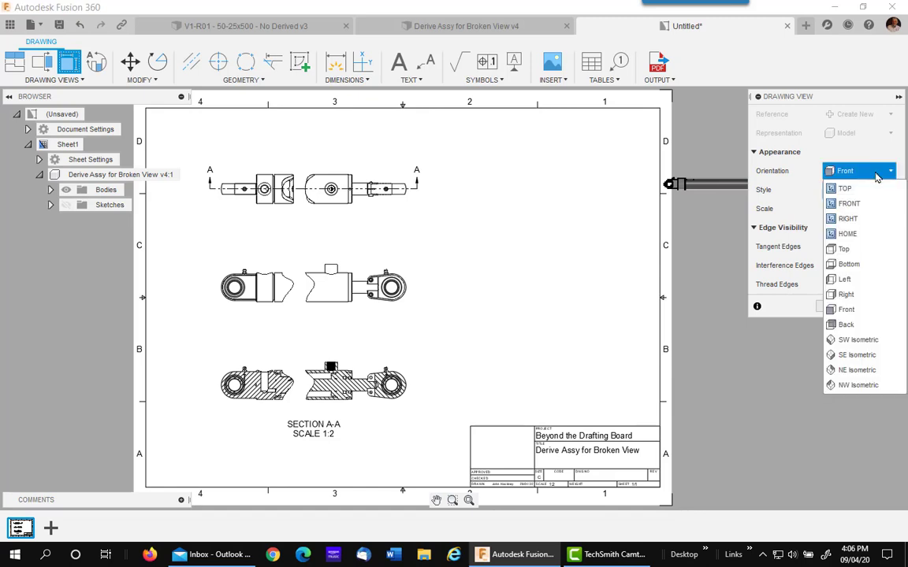
{"action": "left_click", "coordinate": [848, 234]}
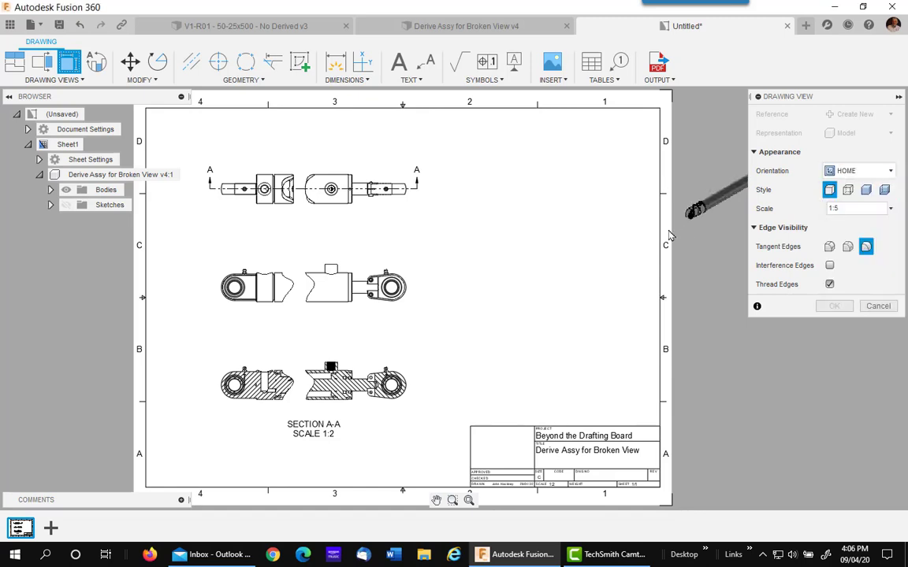
{"action": "left_click", "coordinate": [889, 210]}
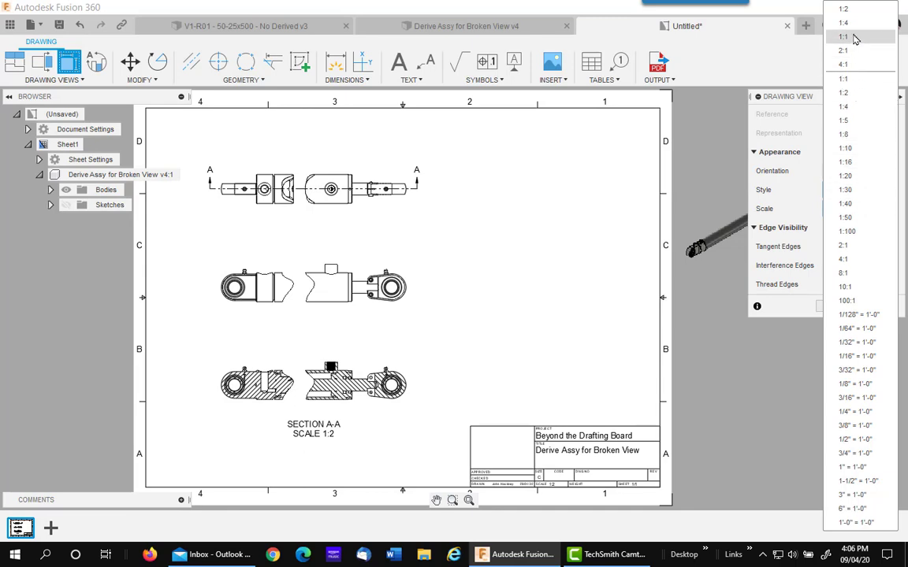
{"action": "left_click", "coordinate": [847, 9]}
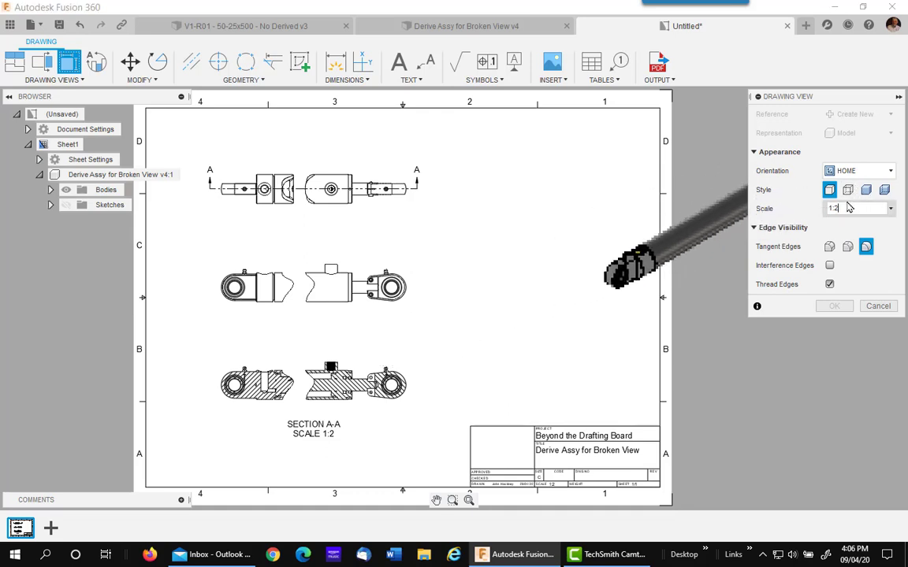
{"action": "type", "text": ":3"}
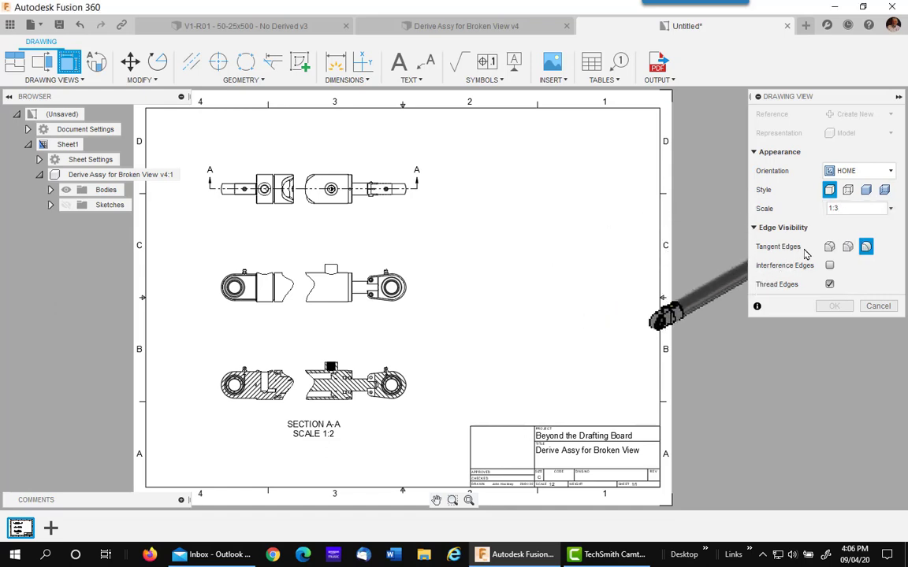
{"action": "left_click", "coordinate": [829, 248]}
{"action": "left_click", "coordinate": [830, 266]}
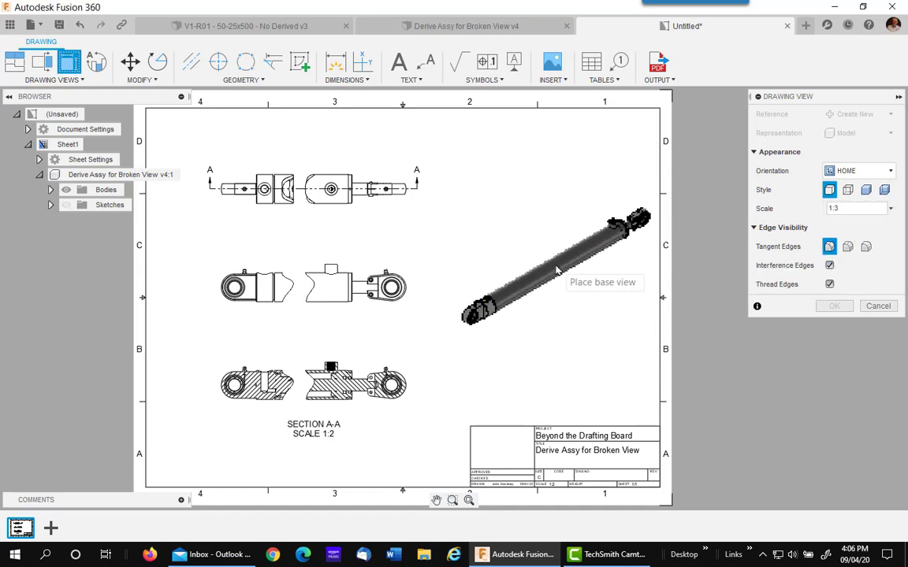
{"action": "left_click", "coordinate": [834, 306]}
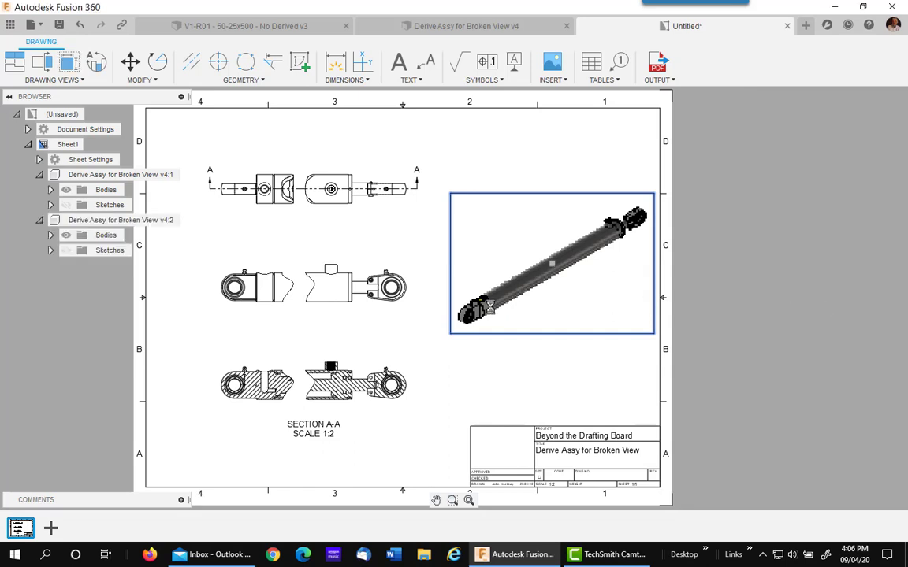